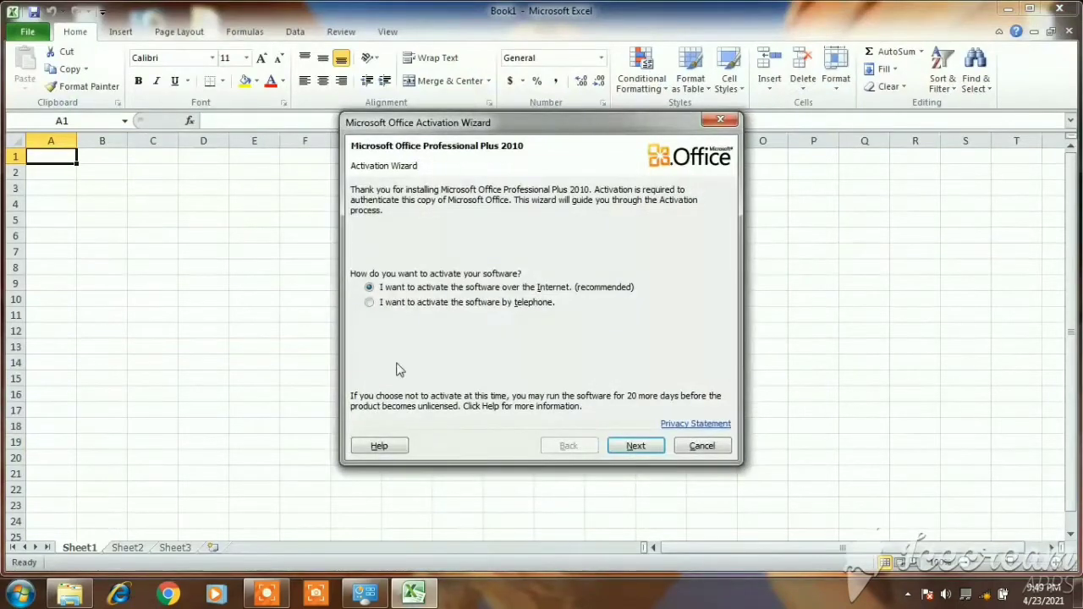
- Dismiss the Office activation wizard and enter the title "salary sheet" in cell G2
click(701, 446)
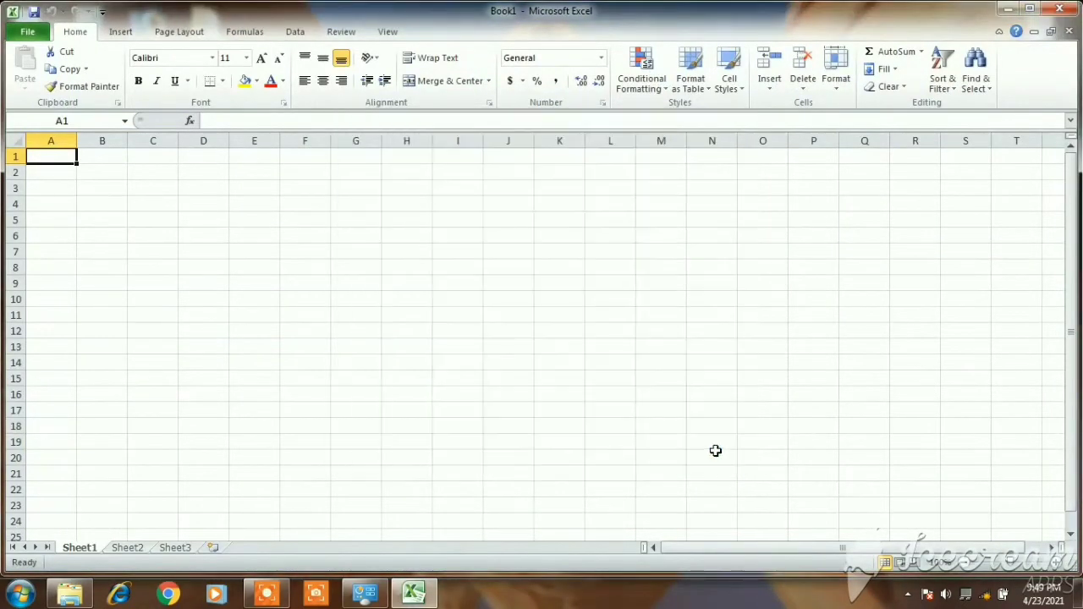
click(363, 173)
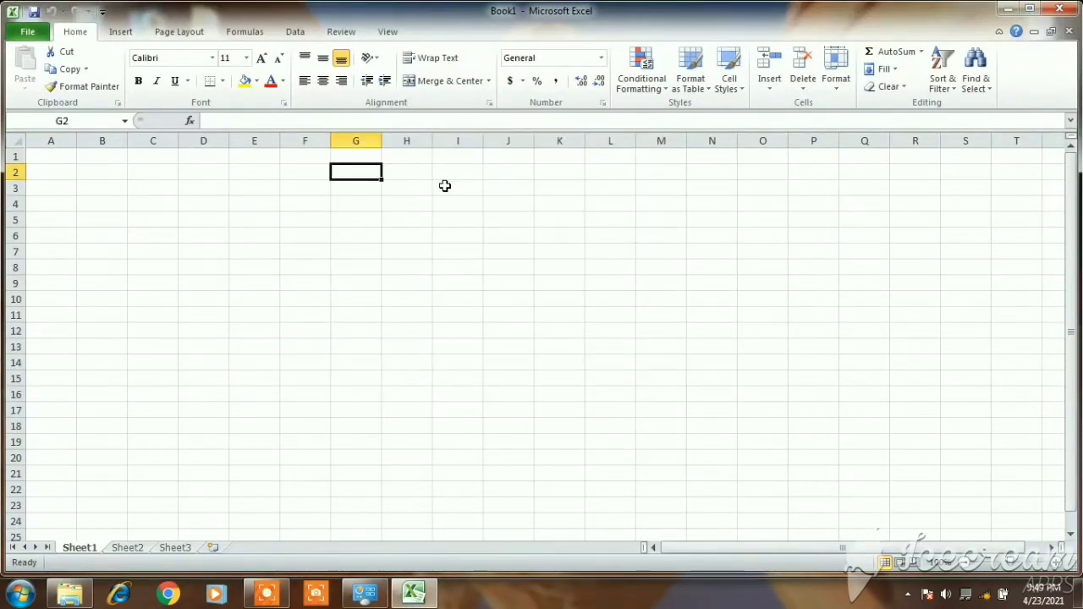
text(sa)
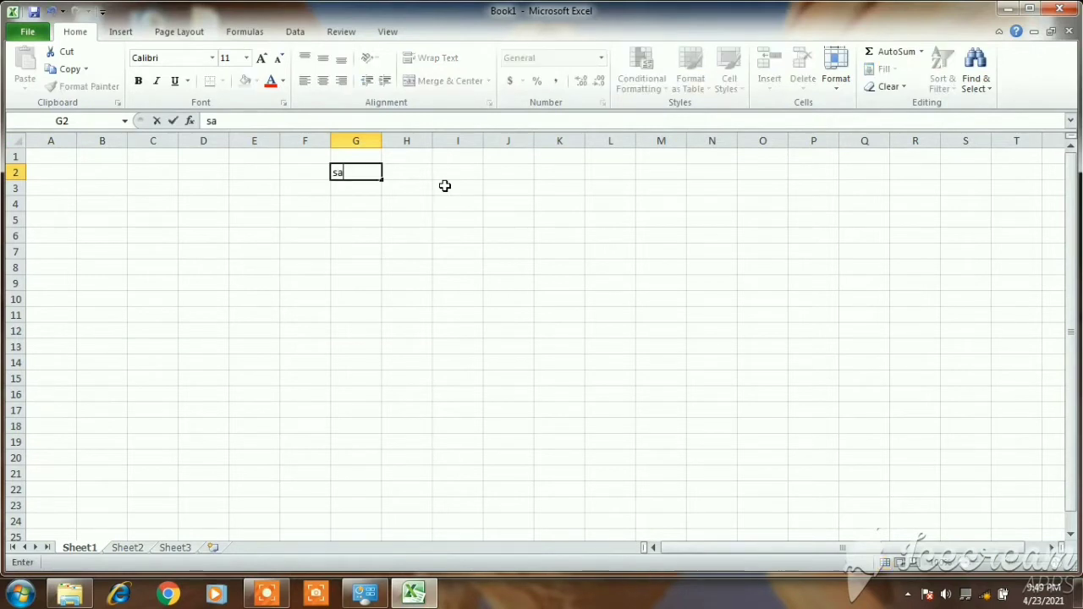
text(lary sheet)
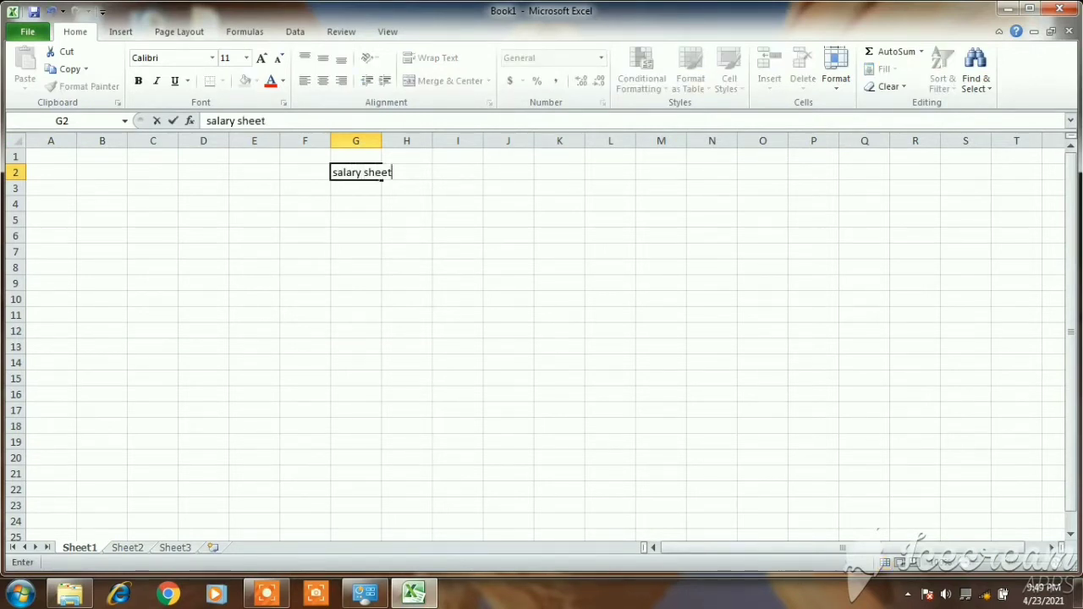
click(380, 210)
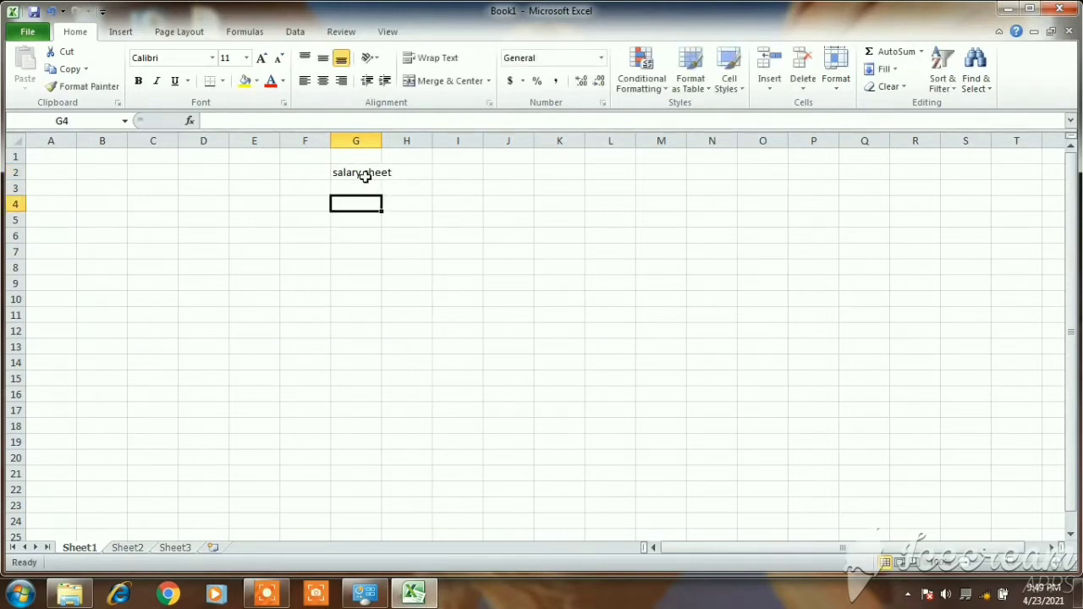
- Increase the font size of the "salary sheet" title in G2 to 18
click(371, 174)
click(261, 60)
click(261, 59)
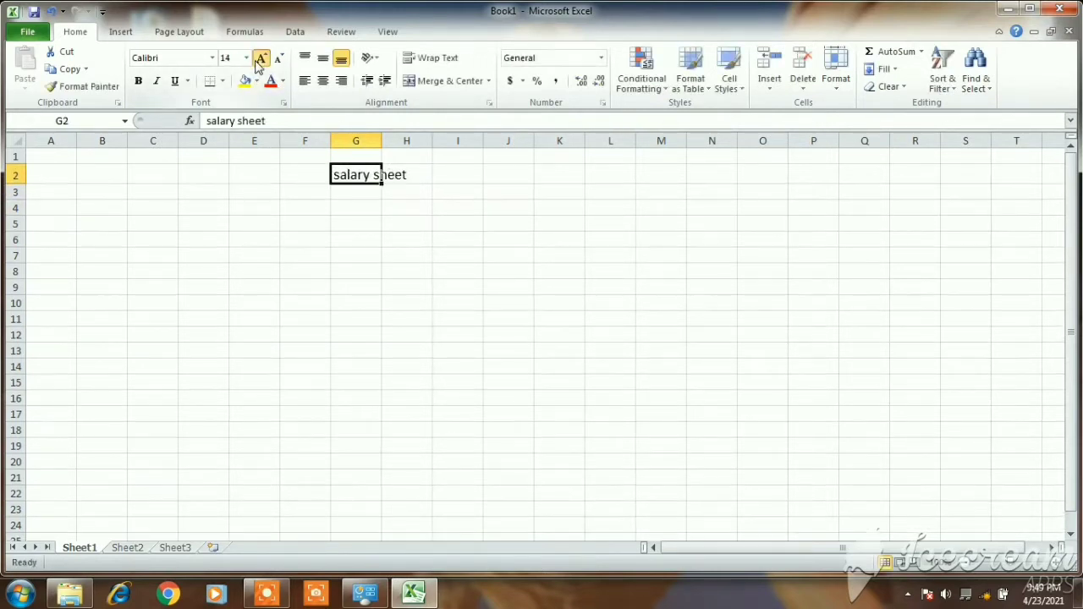
click(261, 59)
click(261, 59)
click(375, 242)
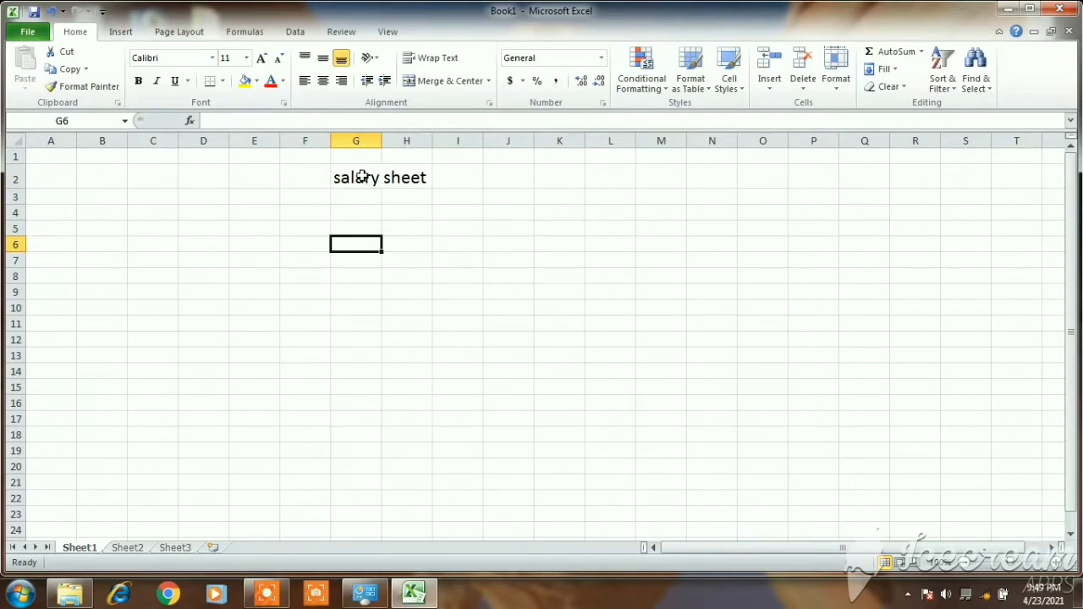
- Merge cells G2 and H2 containing the title using the Merge Cells option, without centering
mouse_move(358, 175)
mouse_down()
mouse_move(411, 175)
mouse_move(399, 174)
mouse_up()
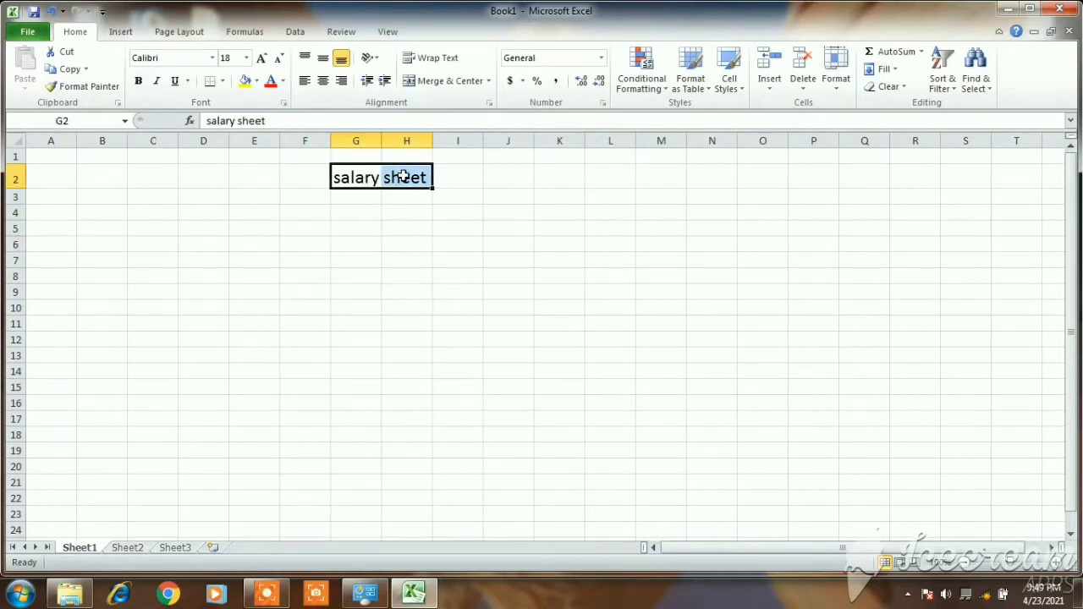
click(489, 82)
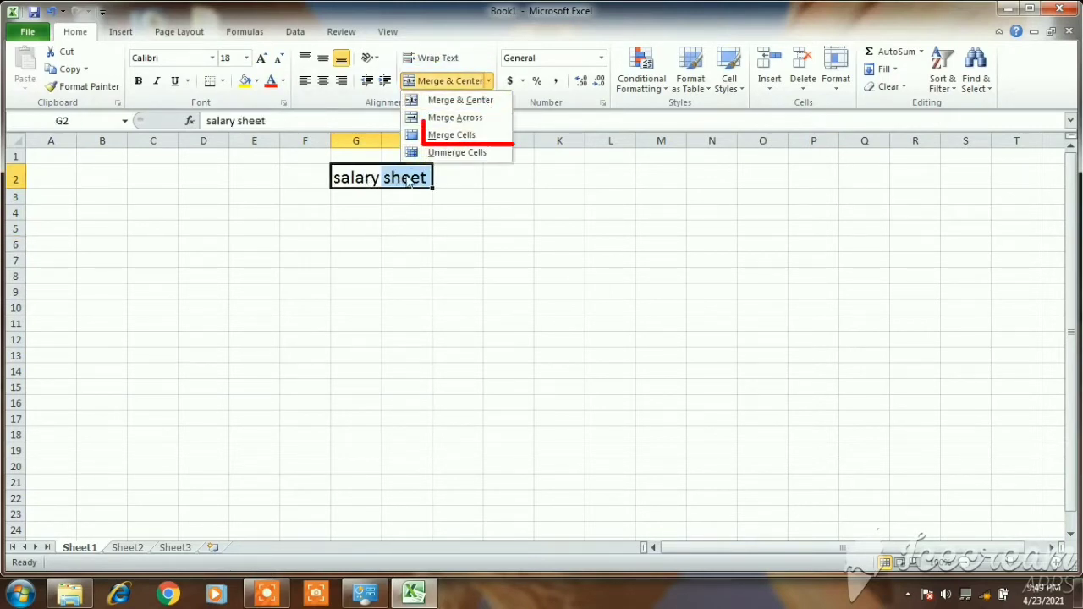
click(451, 135)
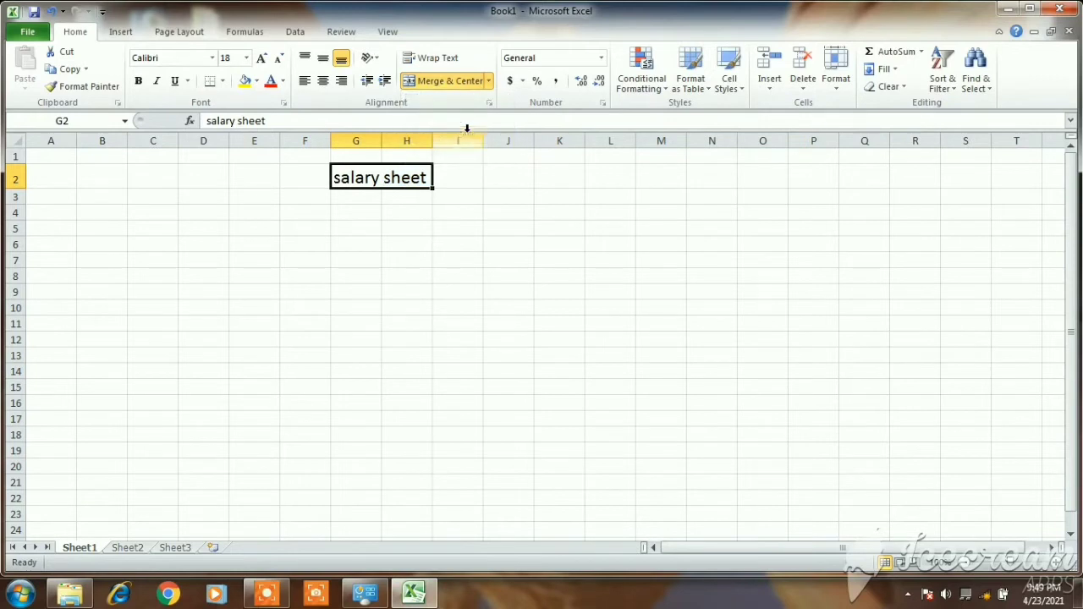
click(378, 195)
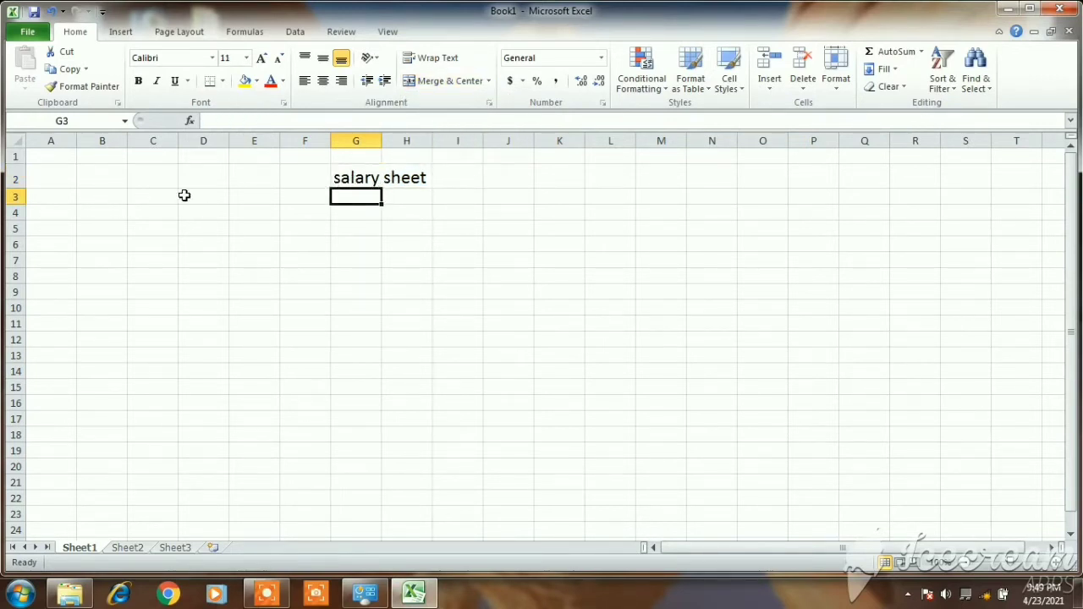
- Enter the header "name" in A3 and the employee's first name in A4
click(56, 196)
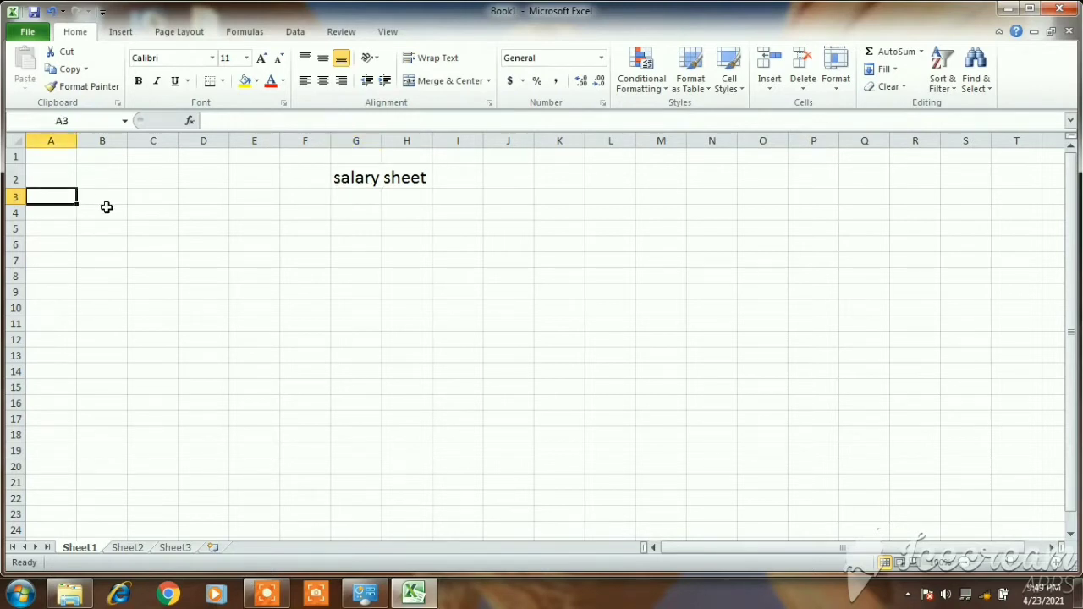
text(name)
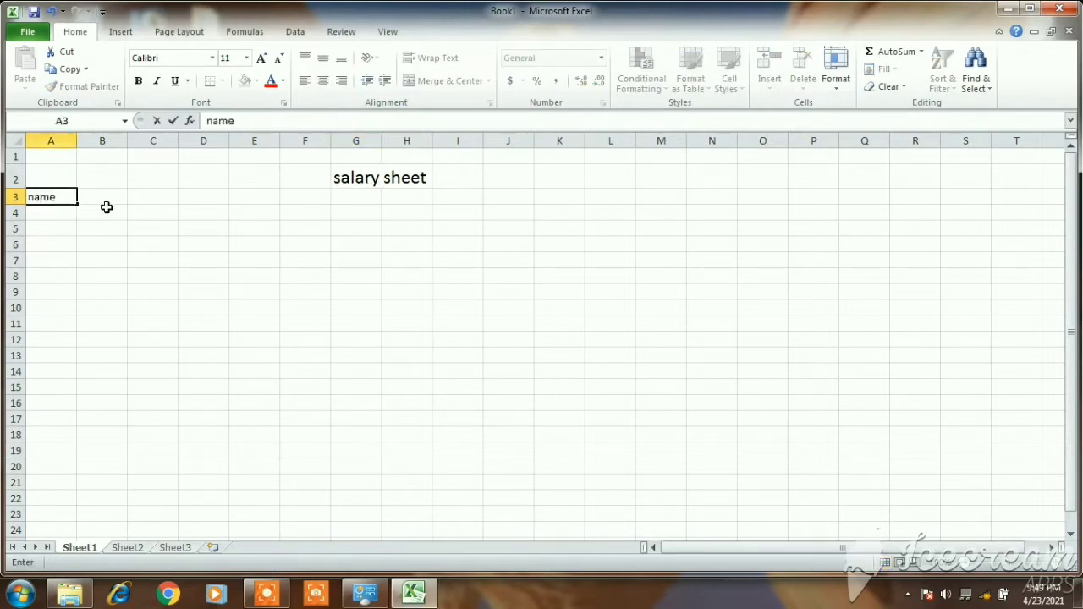
key(Return)
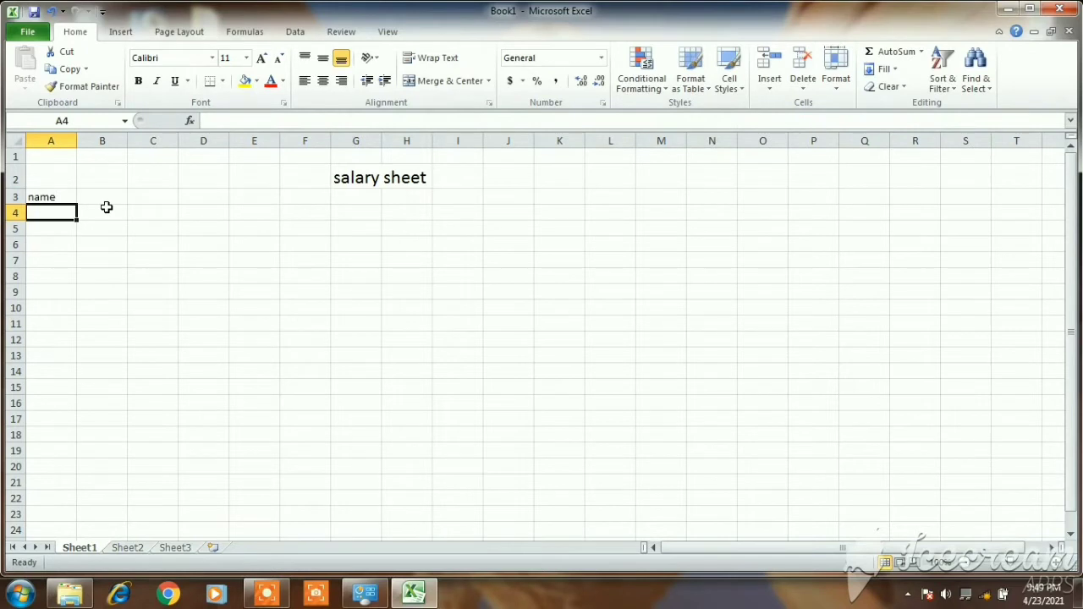
text(ramesh)
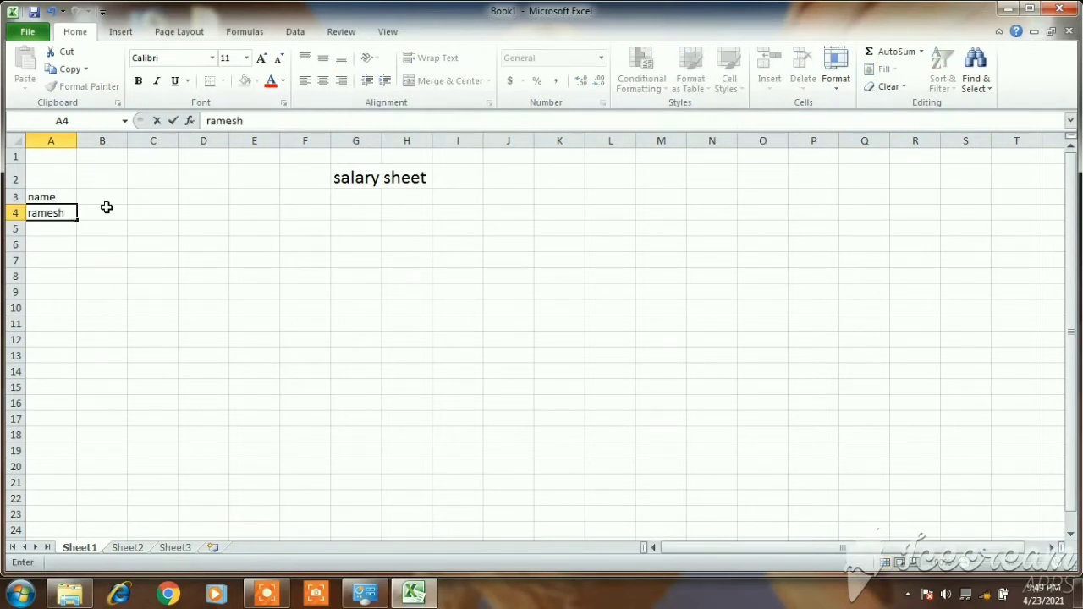
- Enter the header "salary" in B3 and the amount 20000 in B4
click(106, 207)
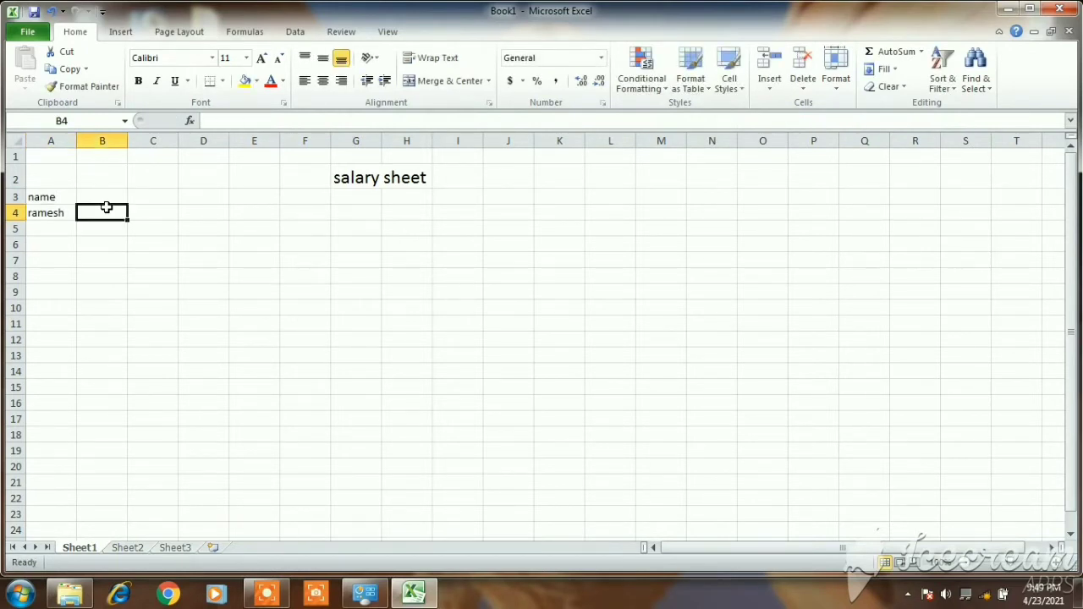
key(Up)
text(salary)
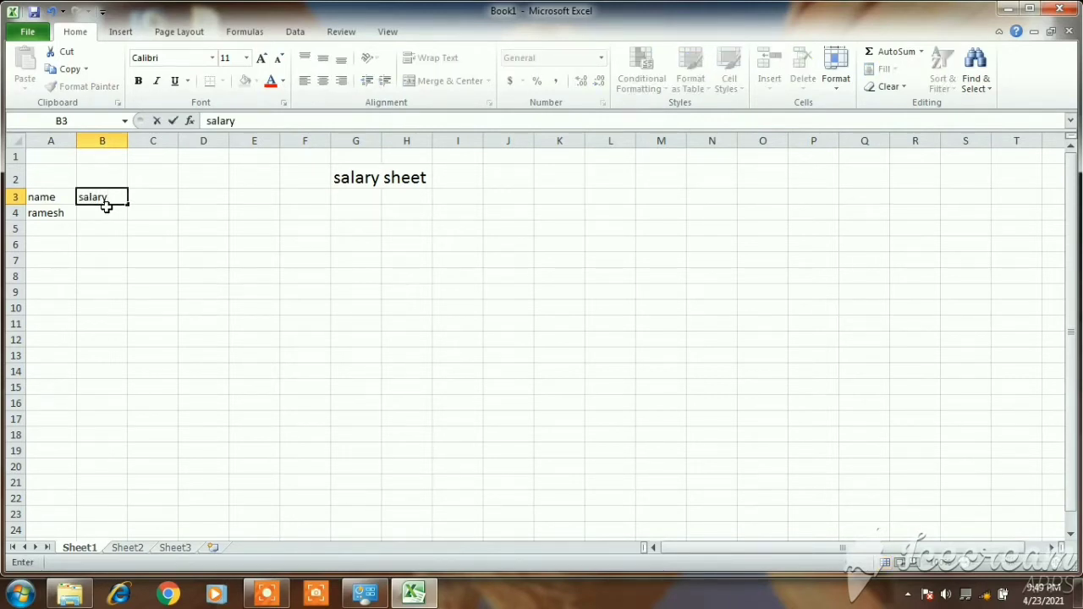
click(106, 208)
text(2000)
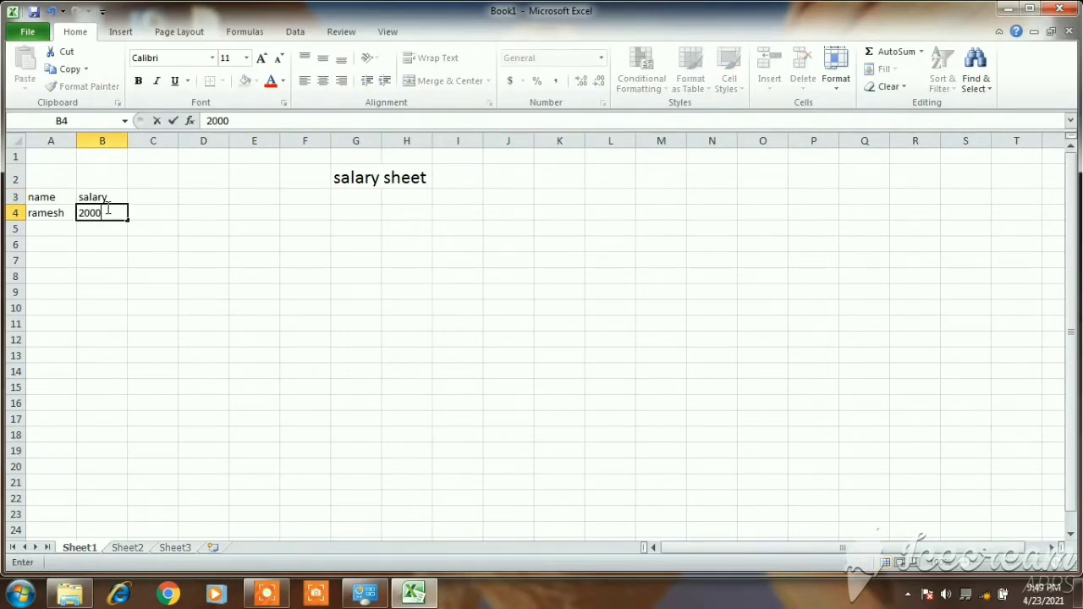
text(0)
click(104, 203)
- Enter the headers "hra", "da" and "ta" in cells C3 to E3, dismissing the Windows color scheme prompt
key(Right)
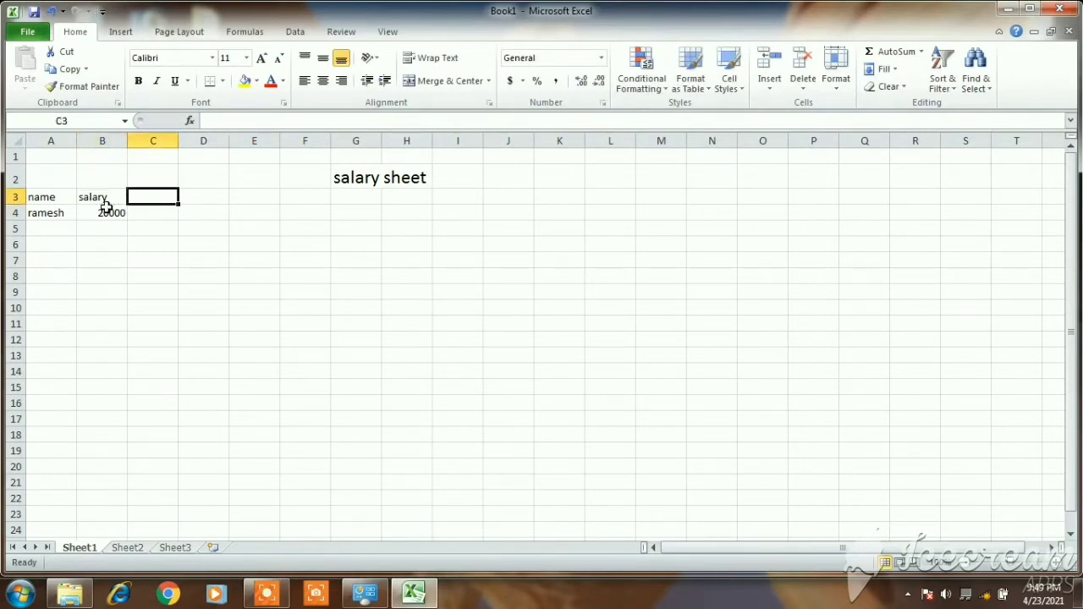
text(hra)
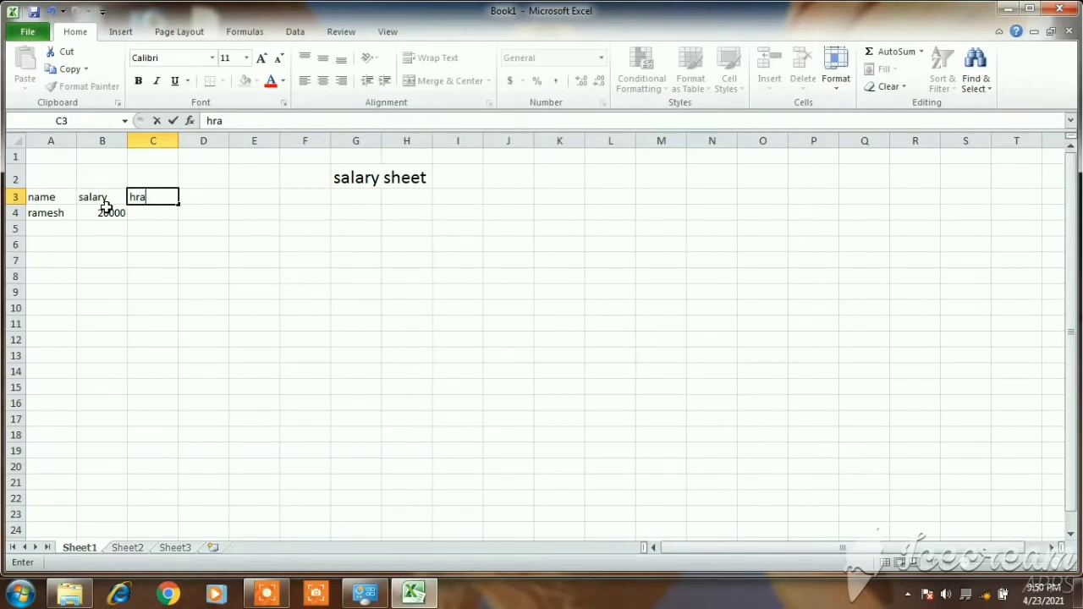
key(Return)
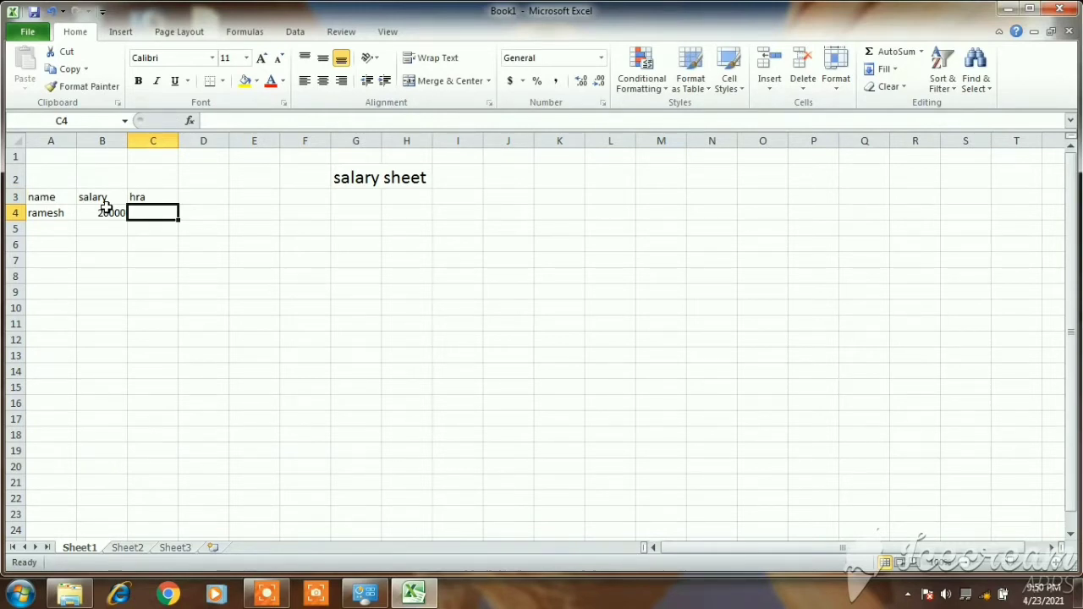
click(203, 197)
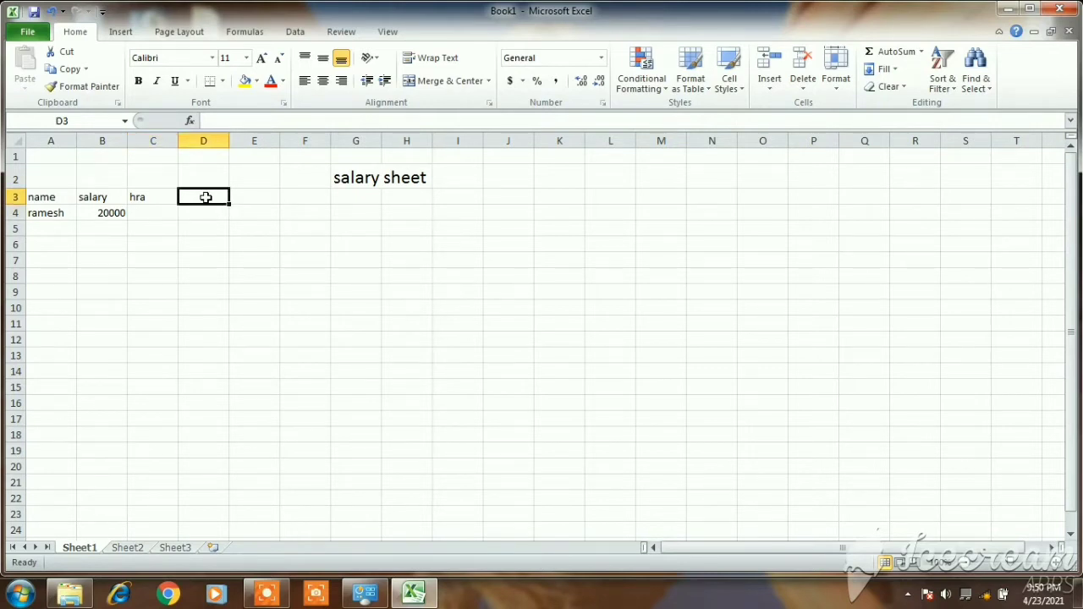
text(da)
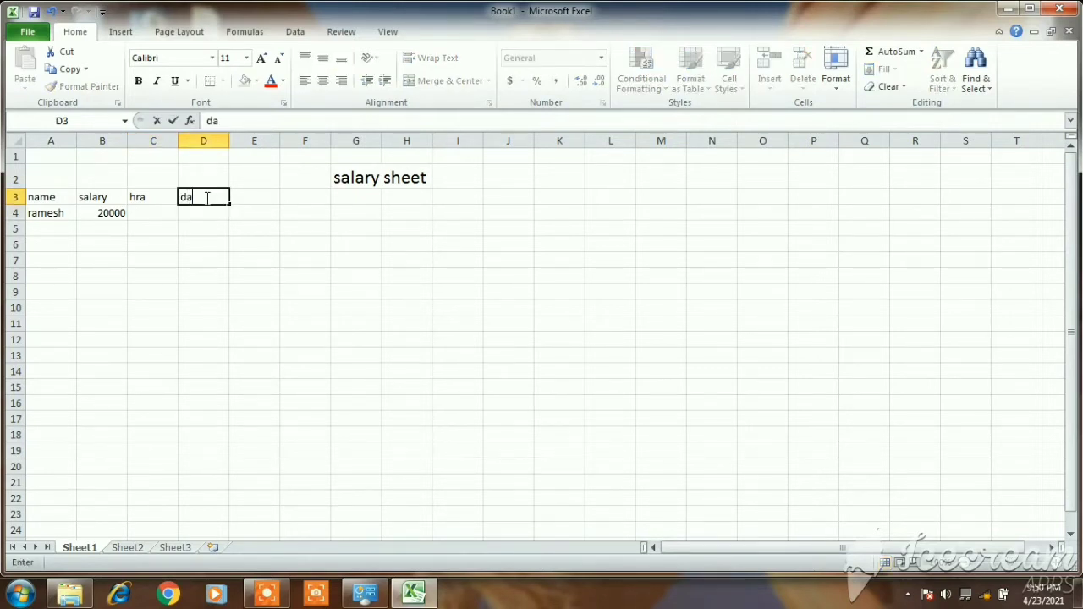
click(264, 197)
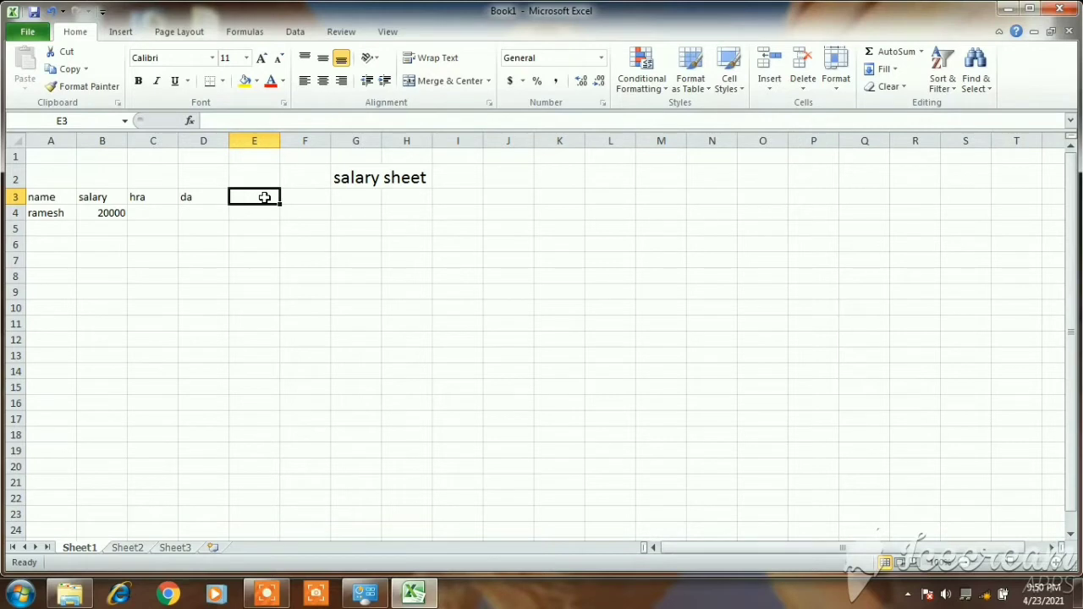
text(ta)
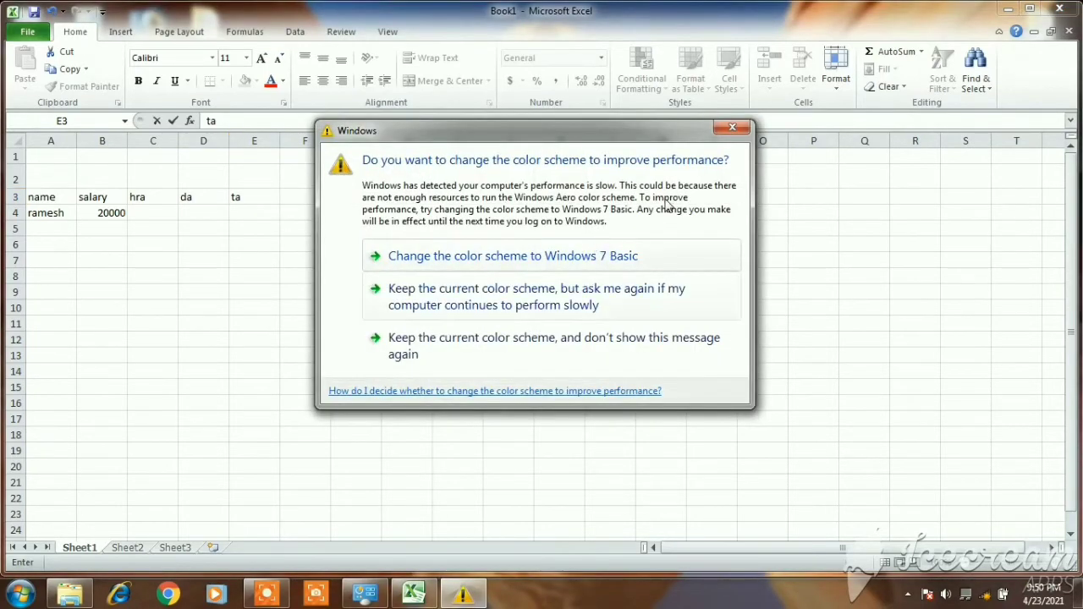
click(734, 129)
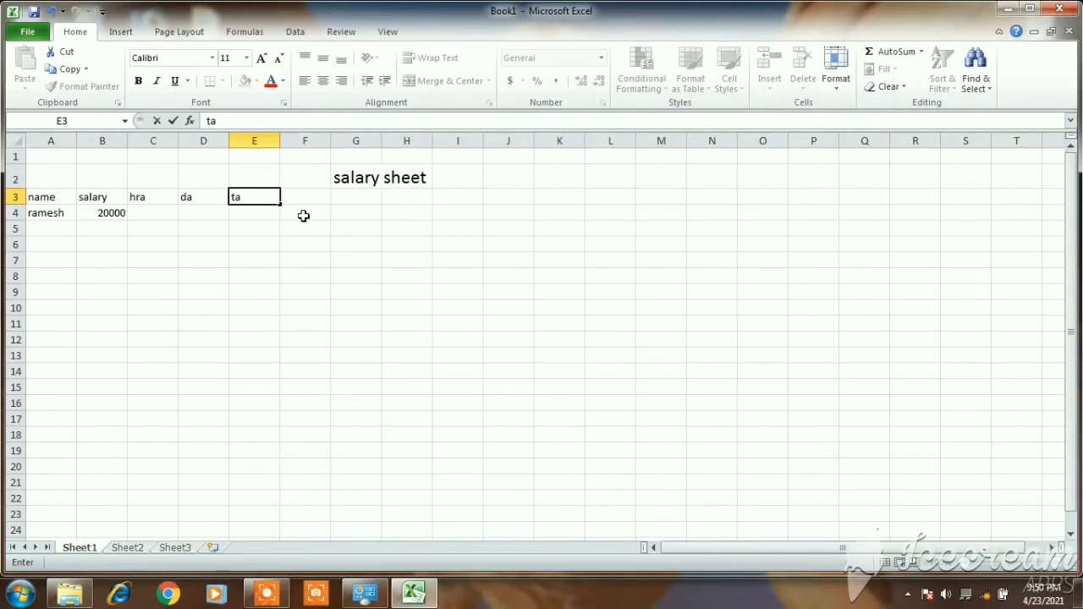
- Enter the header "total salary" in F3 and widen column F to fit the text
click(324, 199)
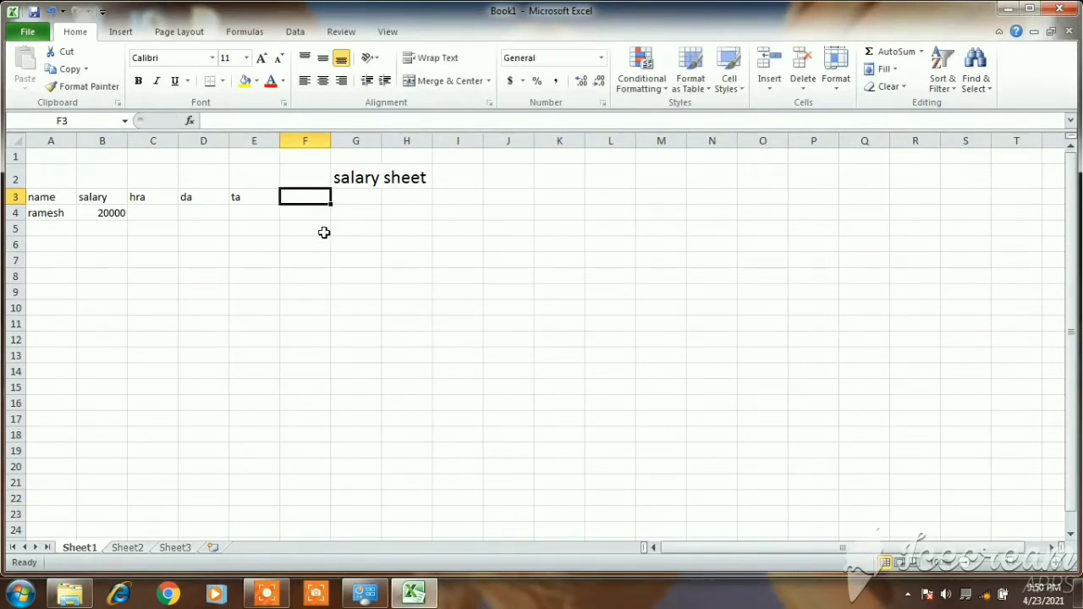
text(ta)
key(BackSpace)
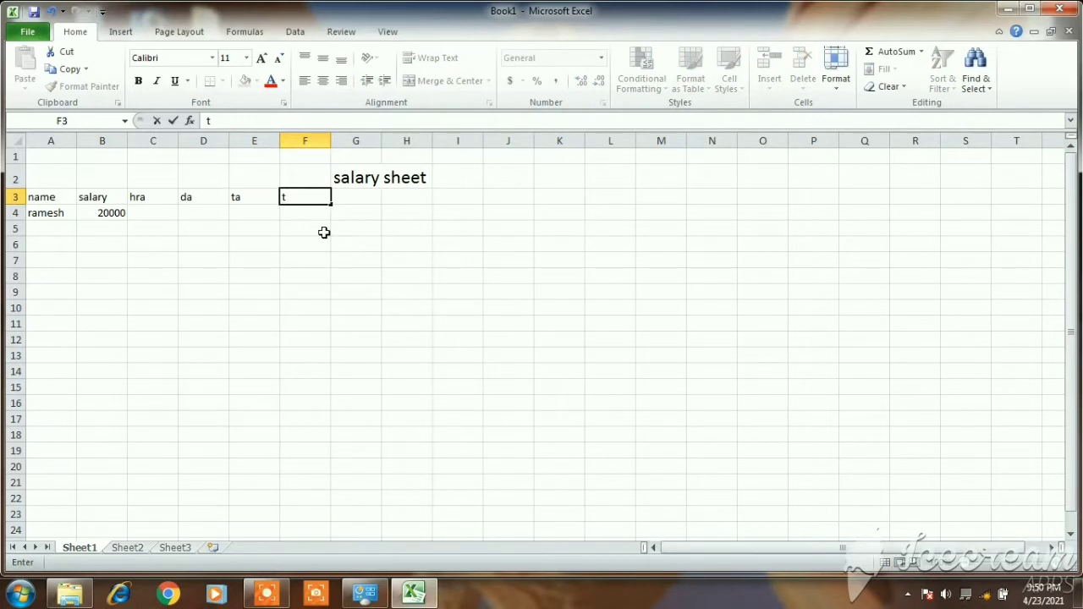
text(otal salary)
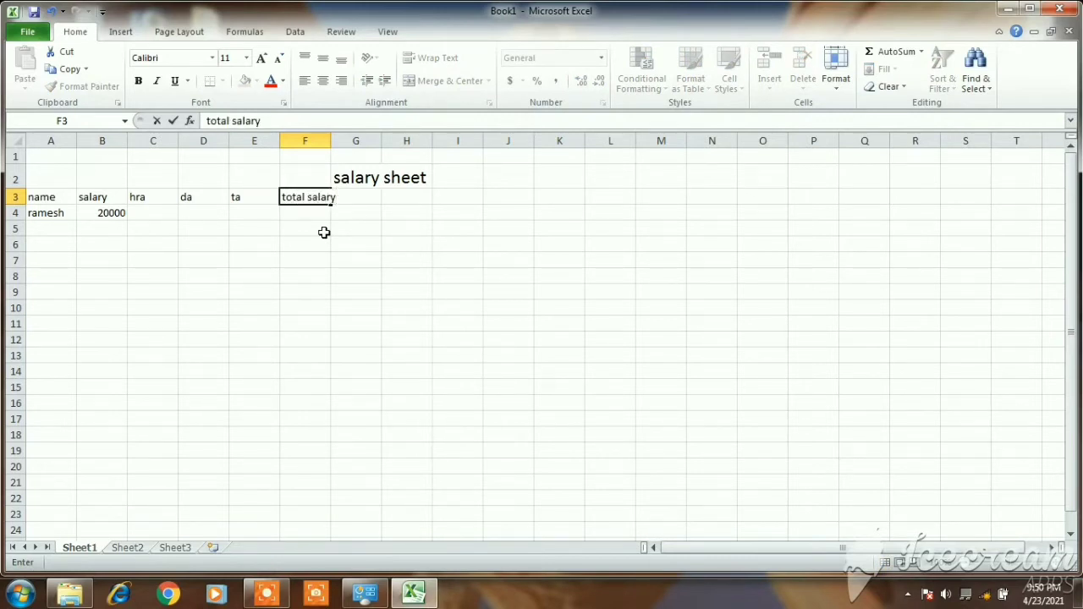
click(365, 199)
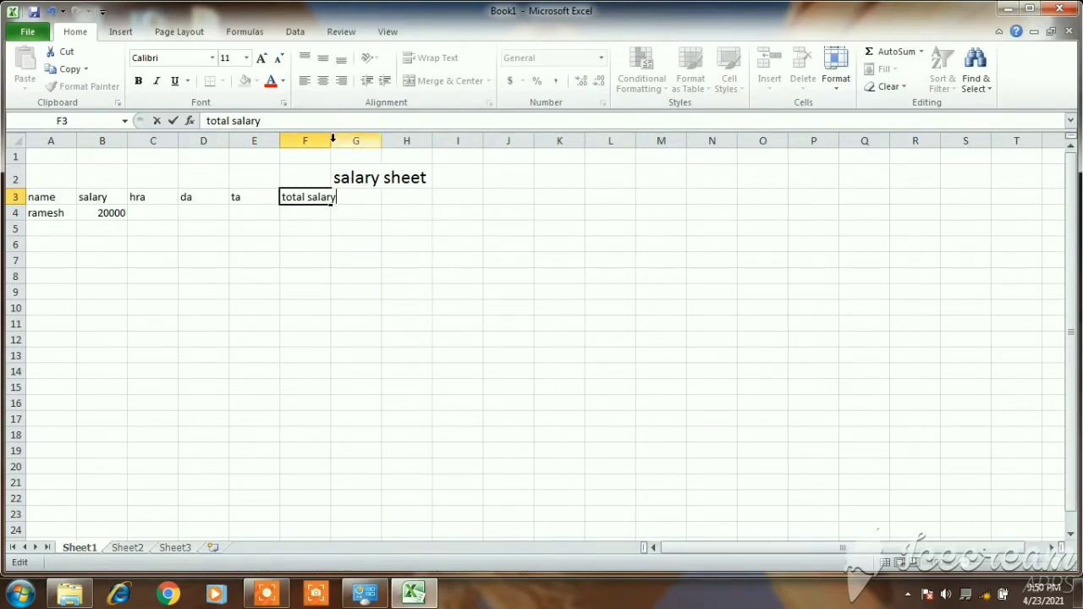
click(305, 211)
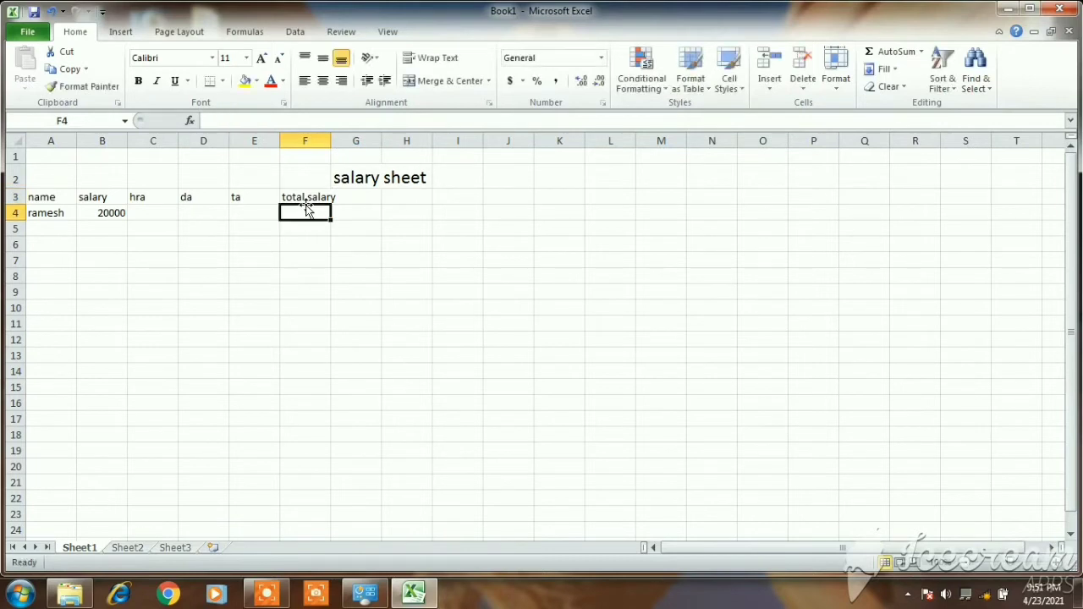
click(309, 198)
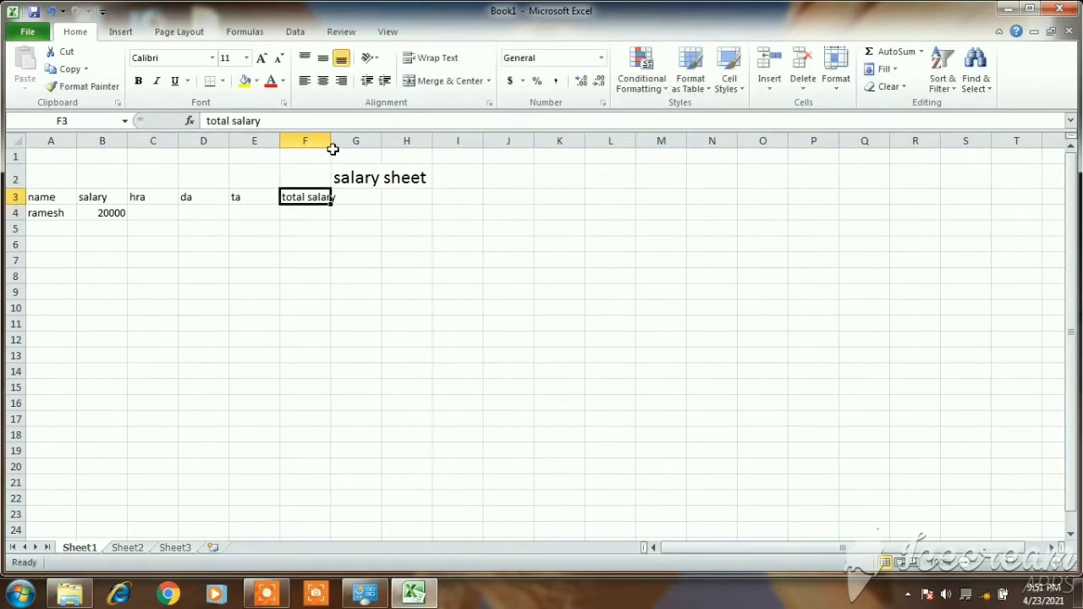
drag(330, 141, 342, 140)
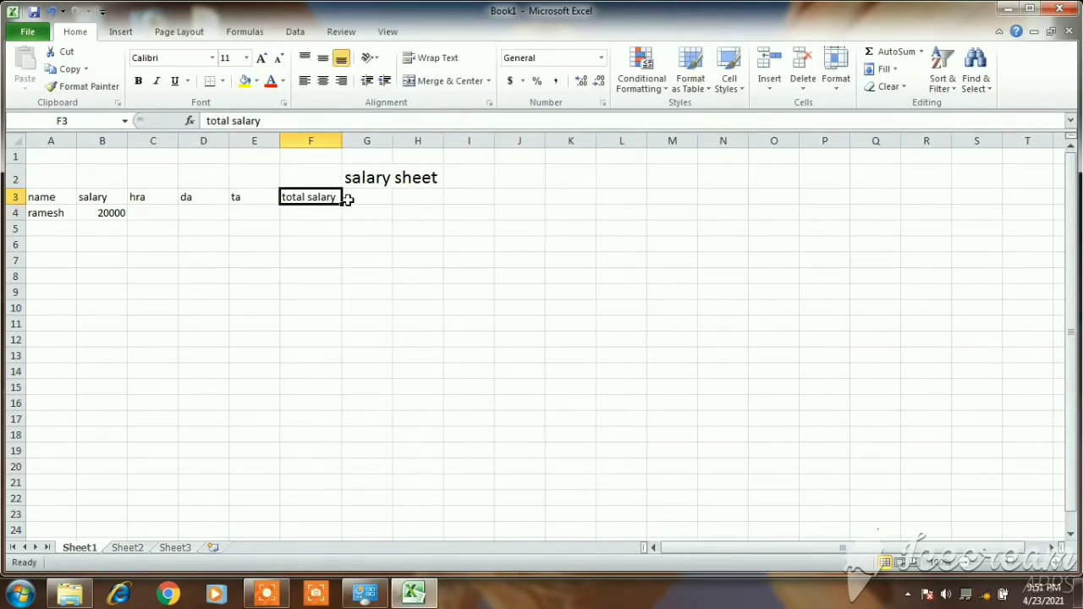
- Enter the headers "esic", "pf" and "net salary" in cells G3 to I3
click(369, 197)
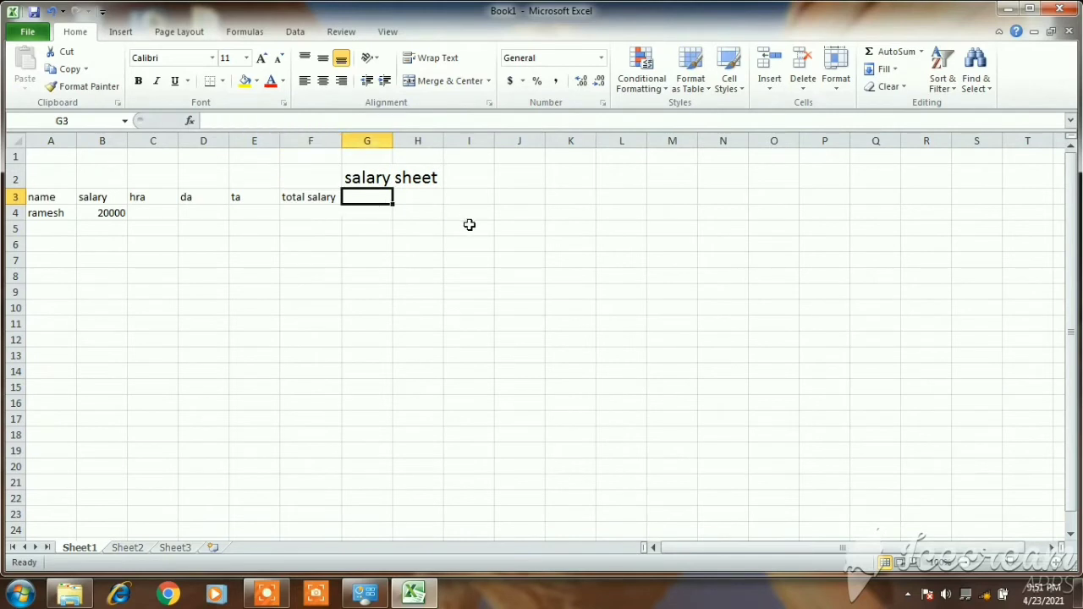
text(esic)
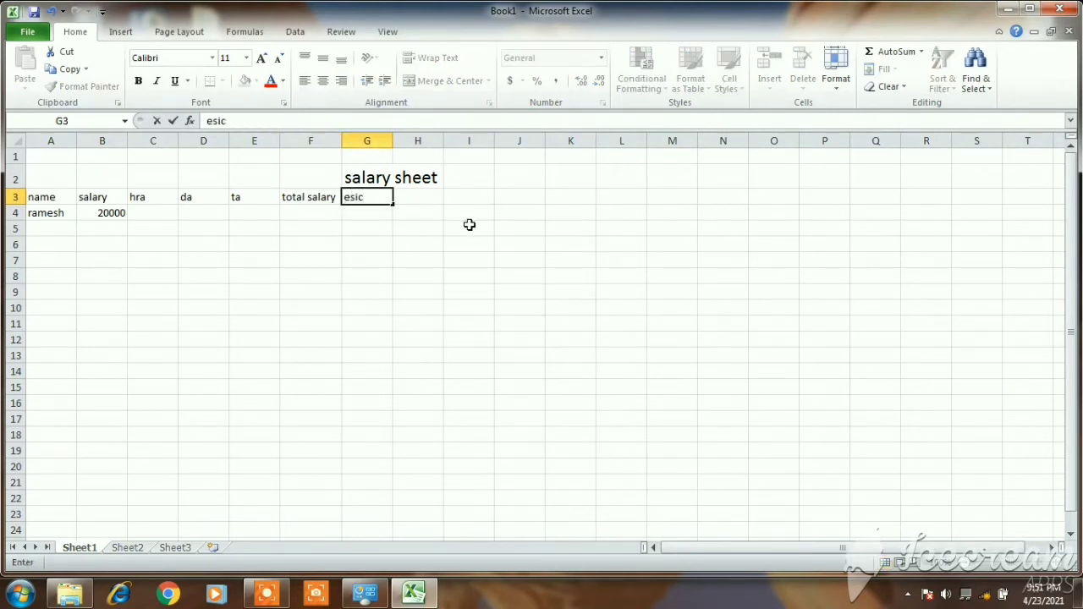
key(Tab)
text(pf)
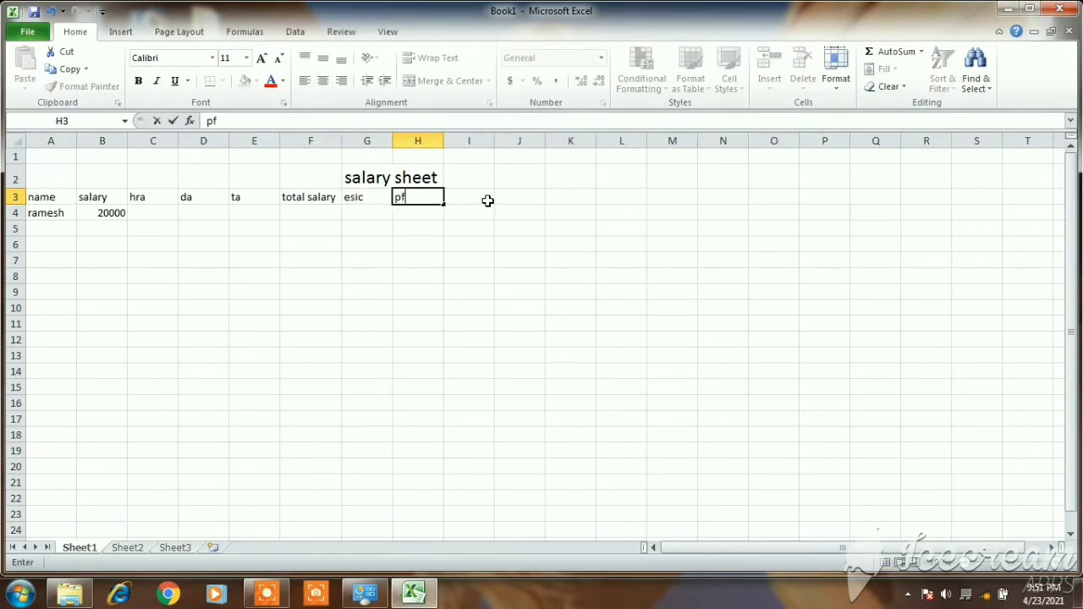
click(468, 203)
text(ne)
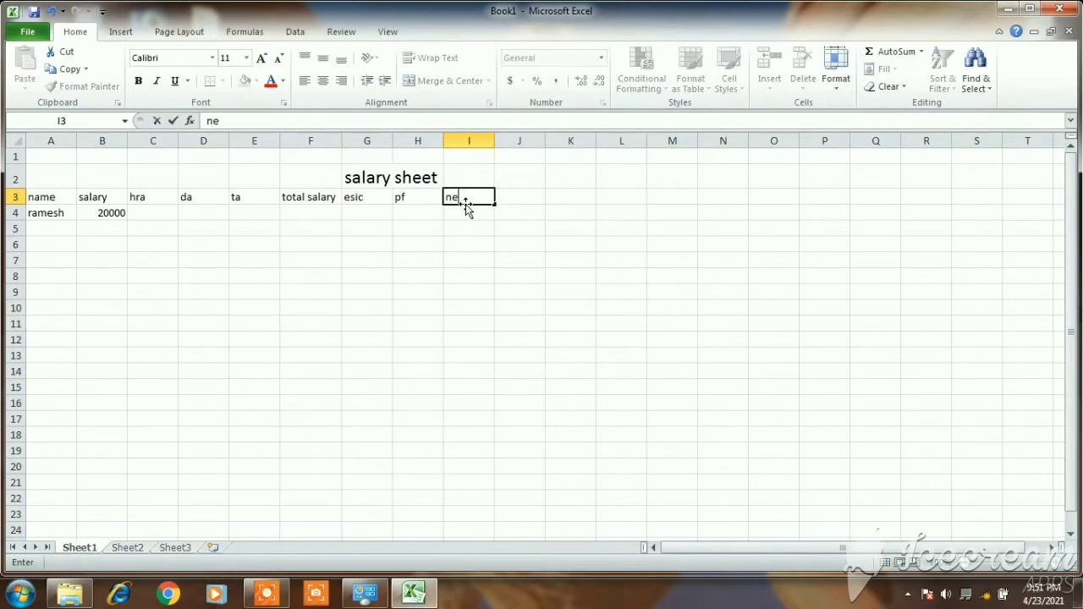
text(t salary)
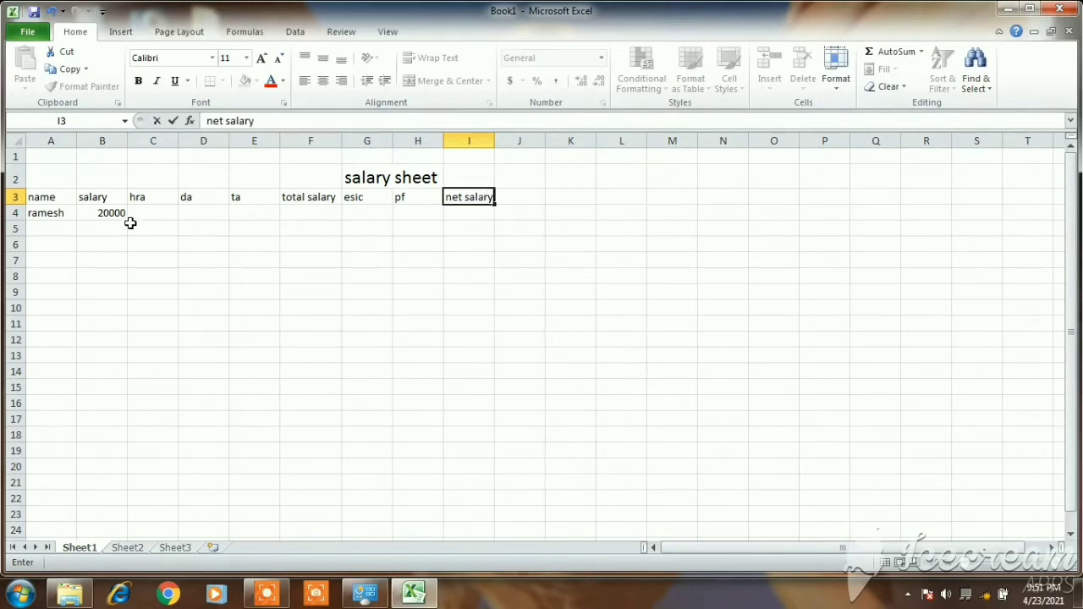
- Calculate the hra in C4 as 20% of the salary with the formula =B4*20%
click(157, 213)
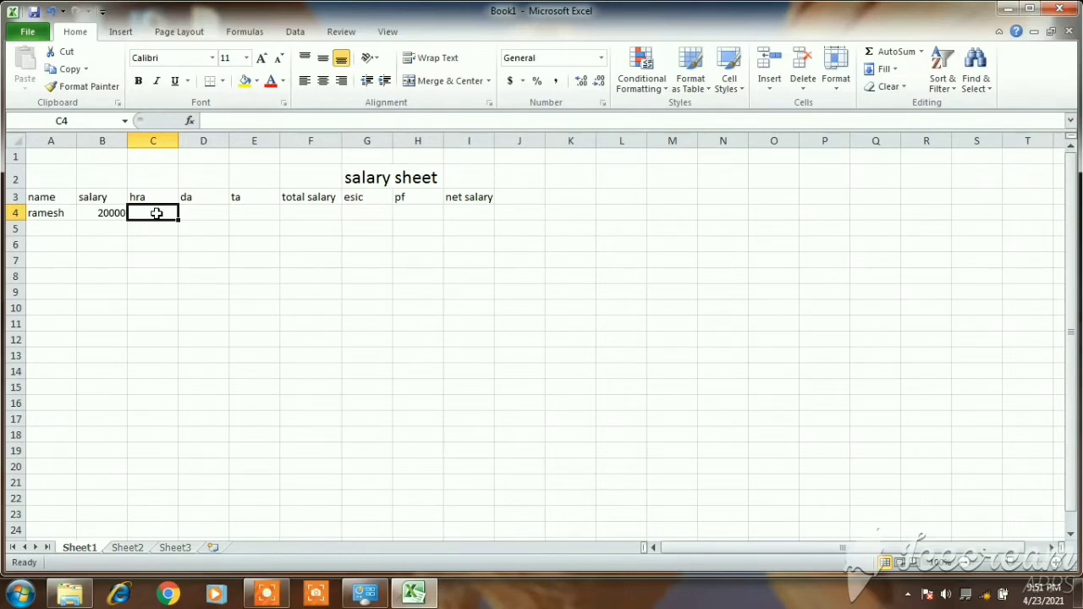
text(=)
key(Left)
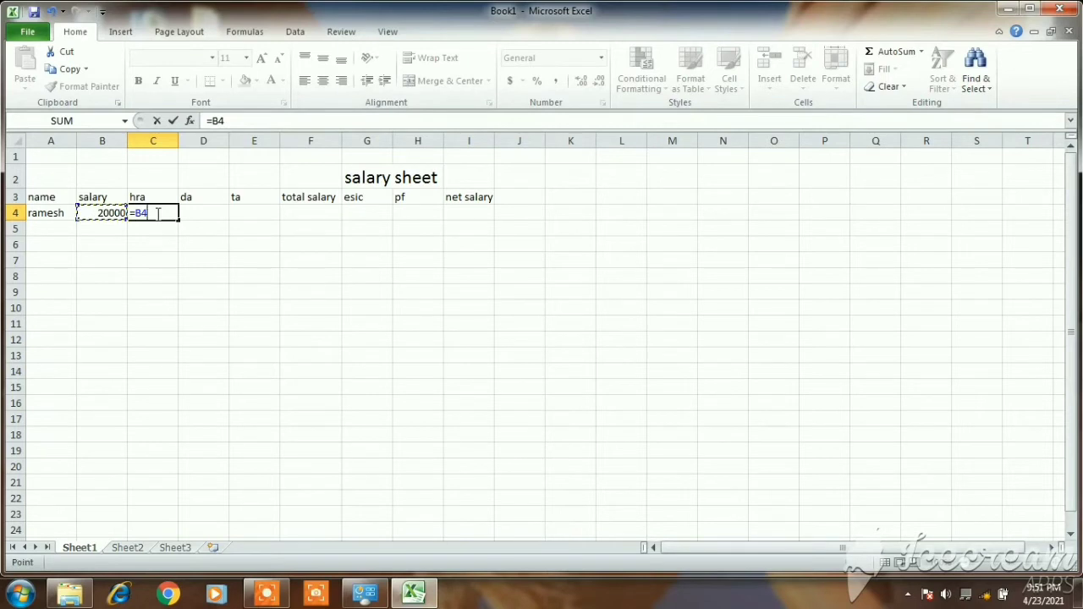
text(*20%)
key(Return)
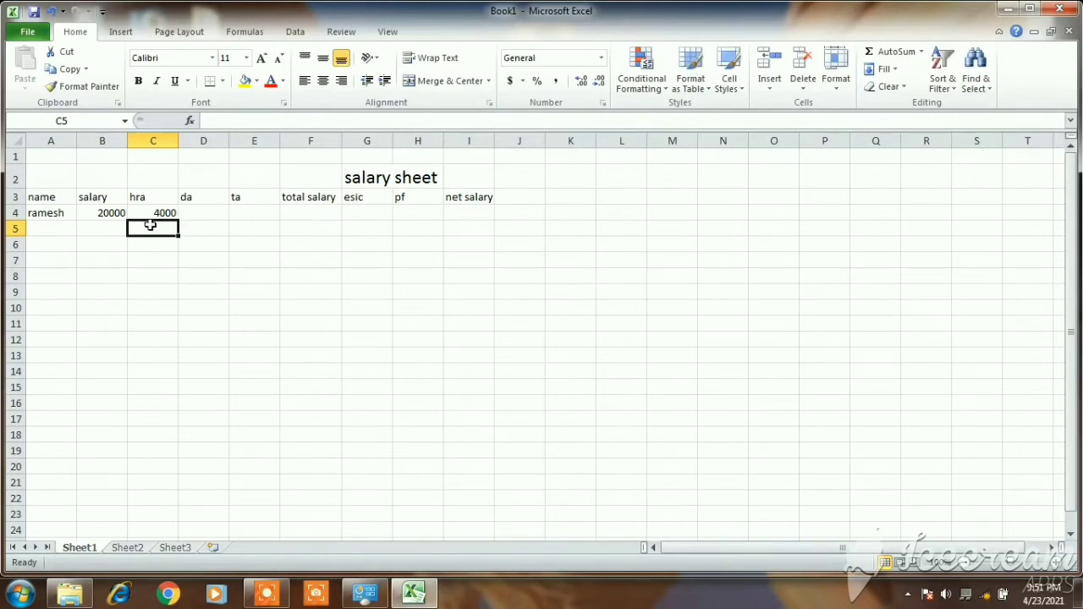
- Calculate the da in D4 as 10% of the salary with the formula =B4*10%
click(209, 213)
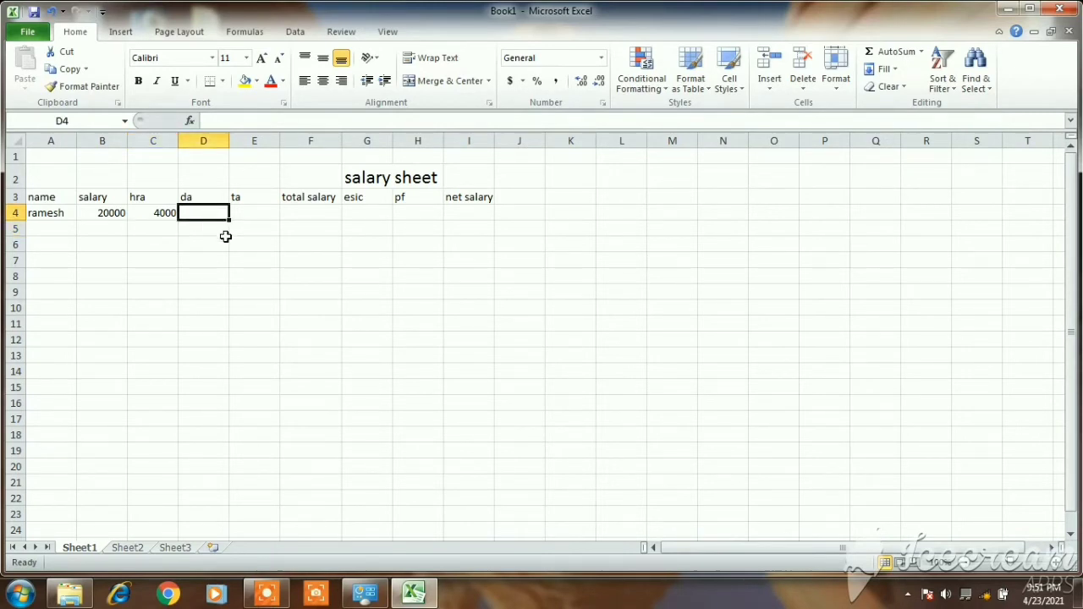
text(=)
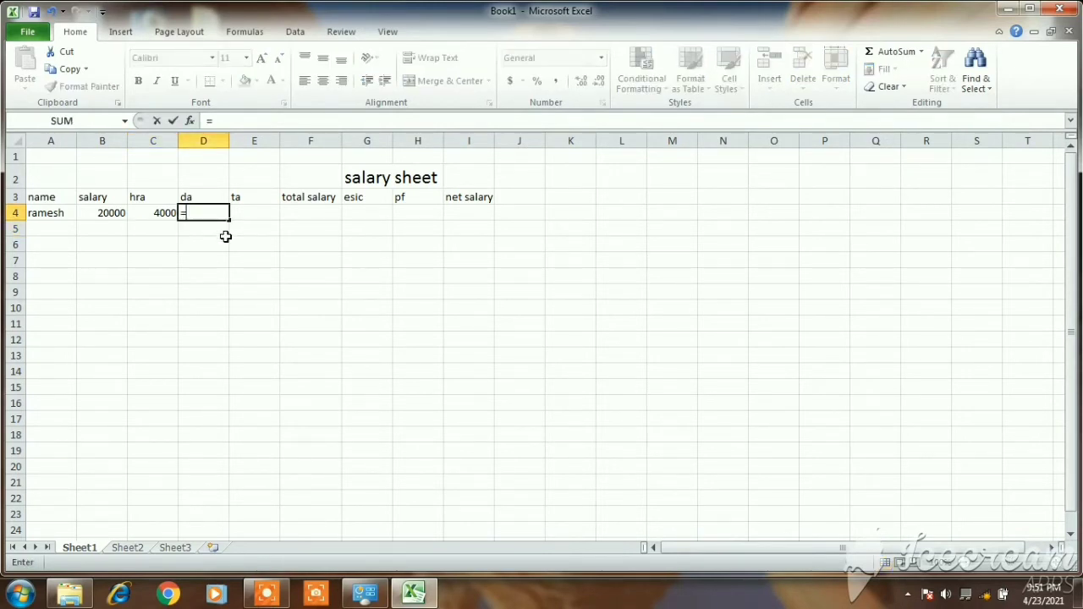
key(Left)
key(Left)
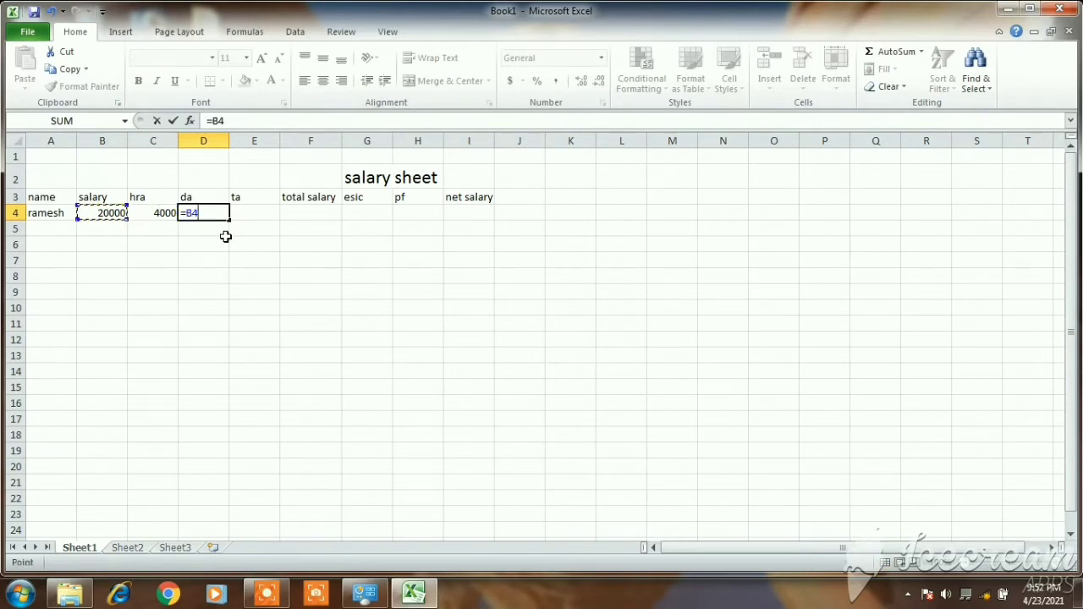
text(*10%)
key(Return)
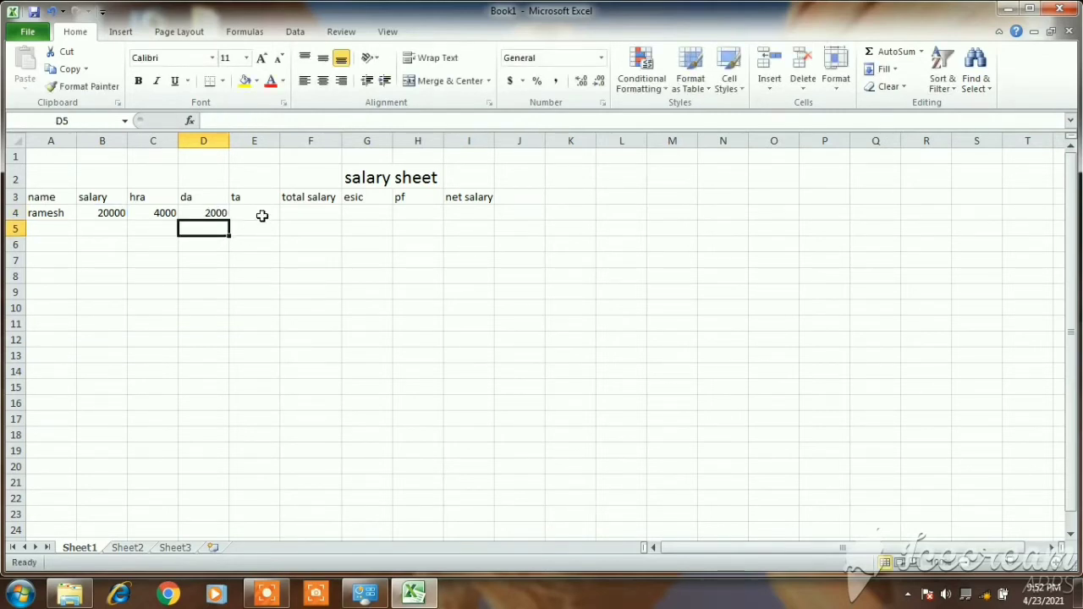
- Calculate the ta in E4 as 15% of the salary with the formula =B4*15%
click(262, 216)
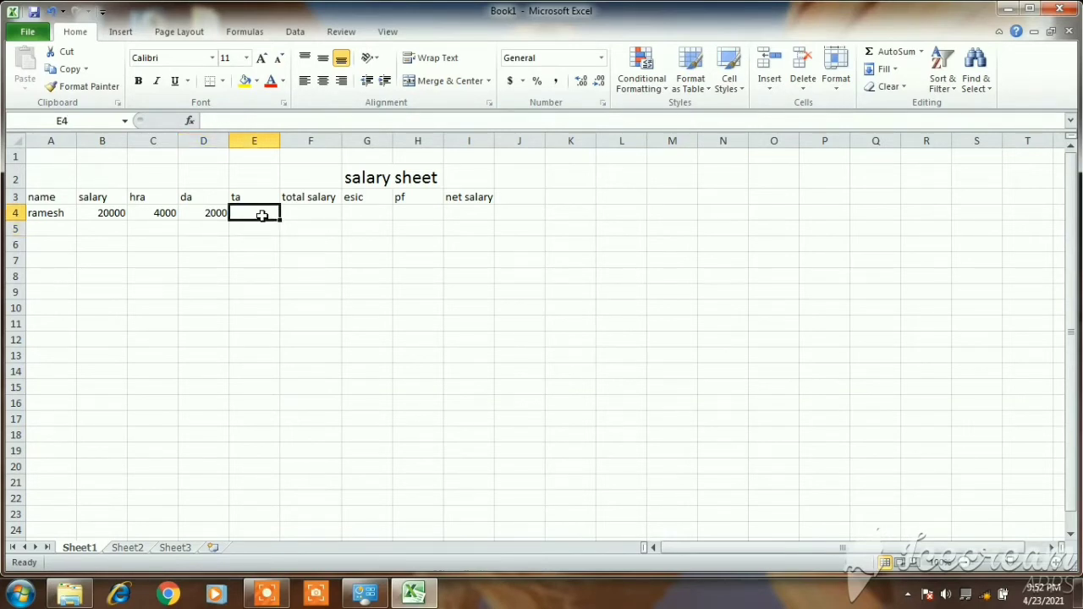
text(=)
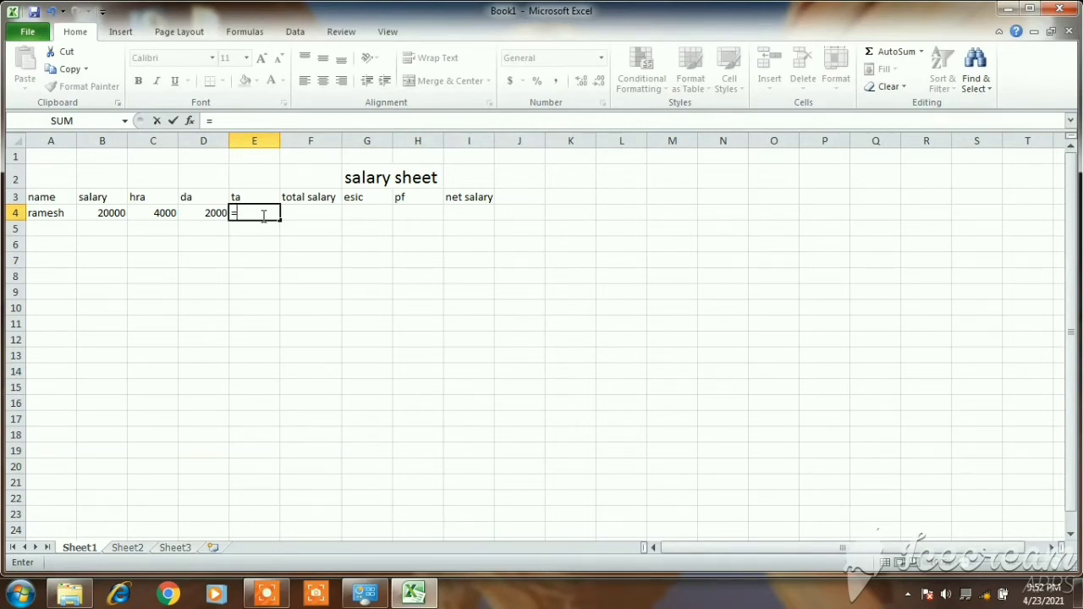
key(Left)
key(Left)
key(Left)
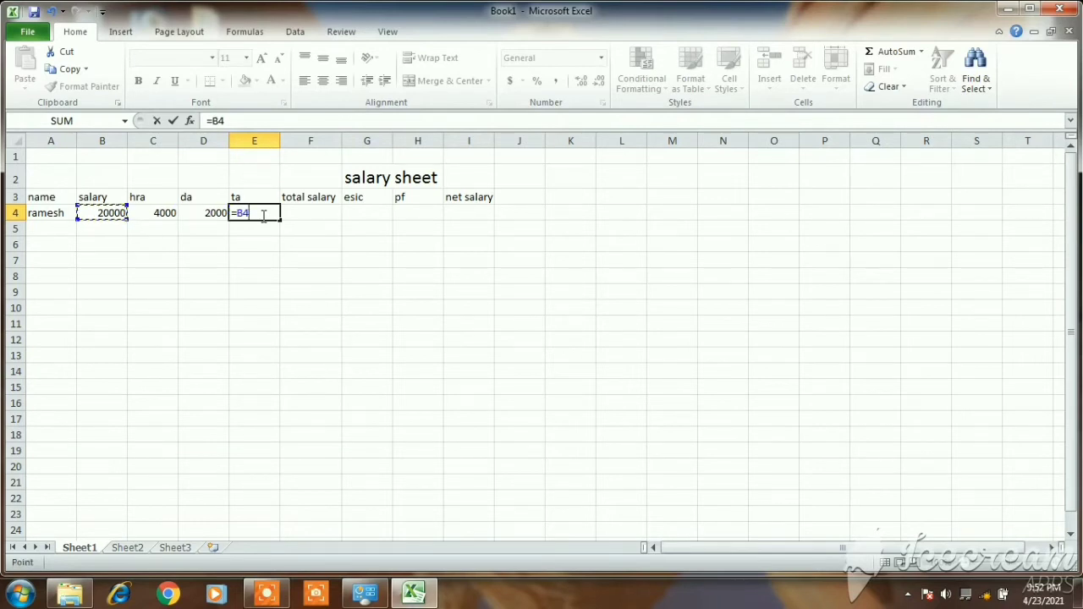
text(*1)
text(5%)
key(Return)
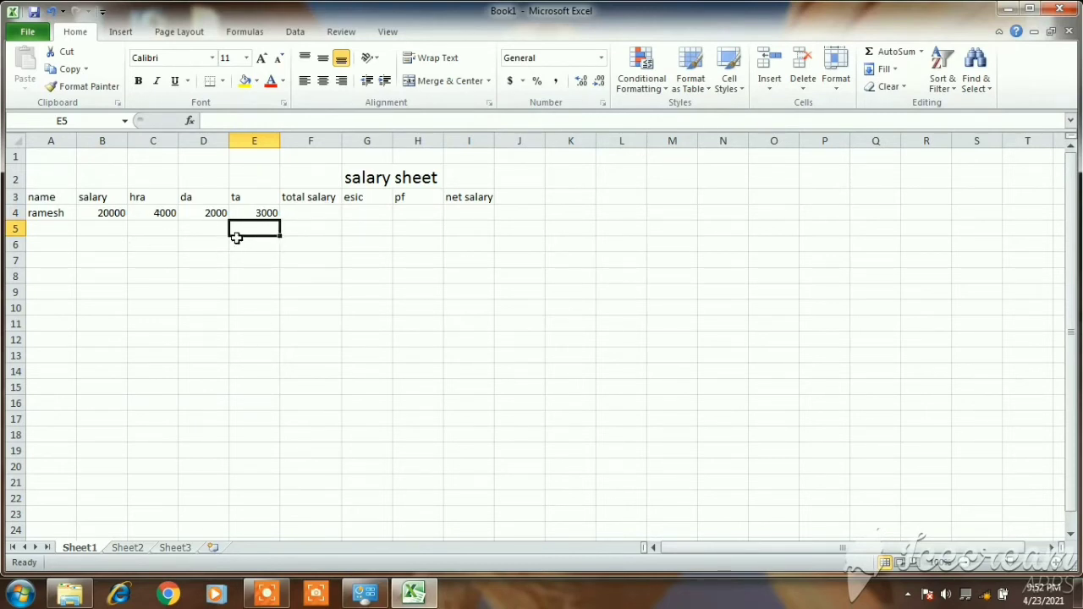
- Calculate the total salary in F4 by adding the salary and allowances with =sum(B4:E4)
click(315, 213)
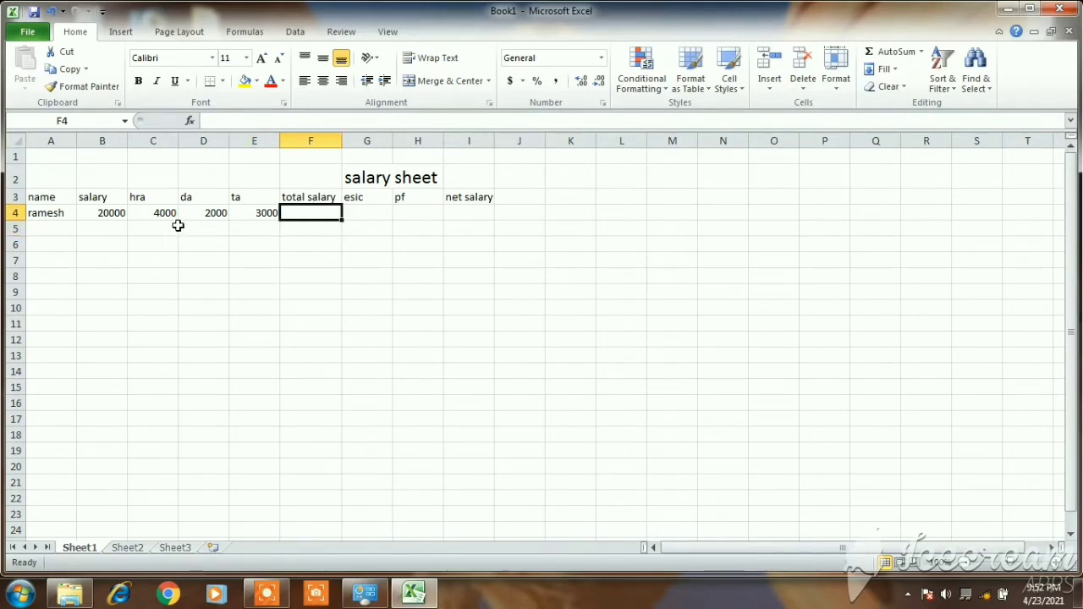
text(=)
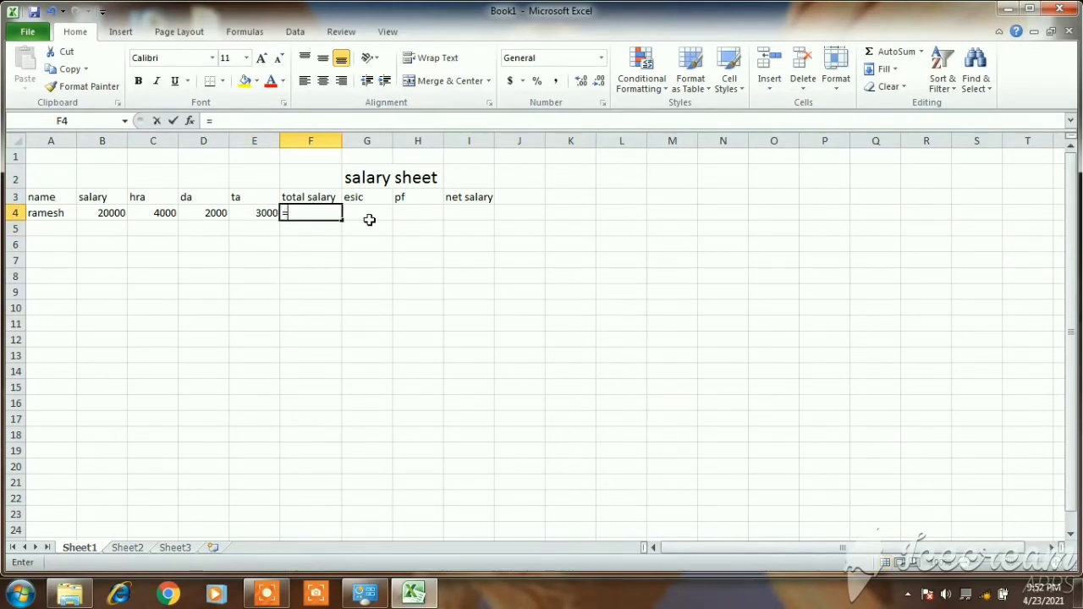
text(su)
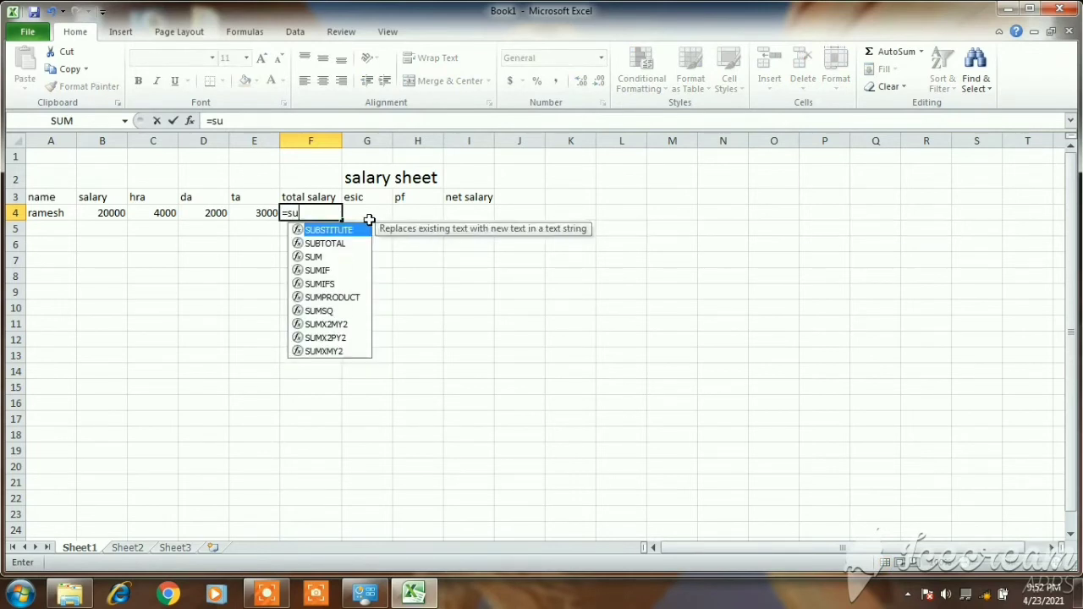
text(m()
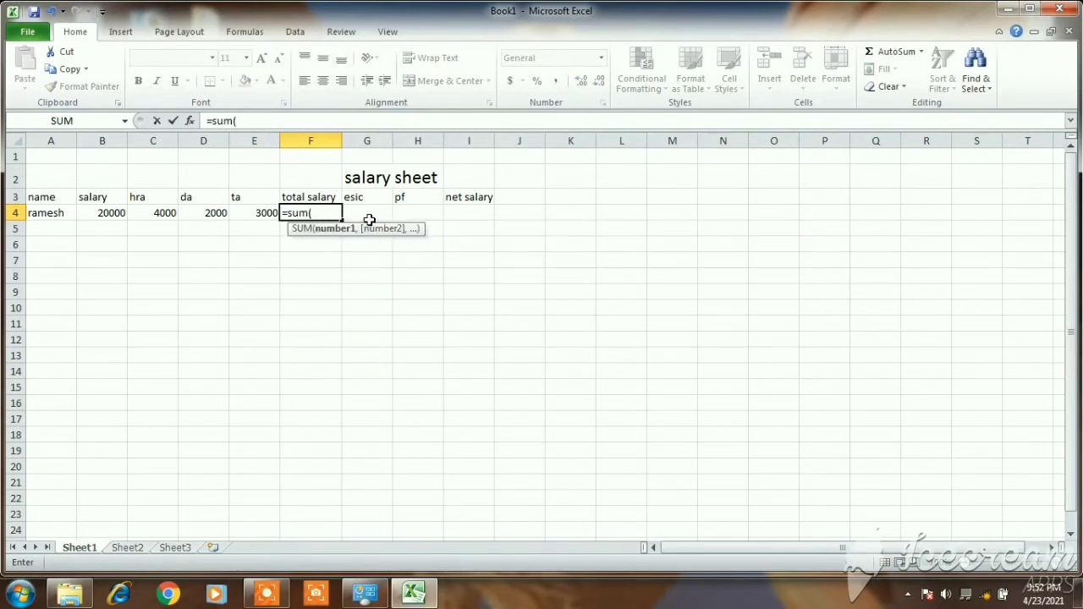
key(Left)
key(Left)
key(Left)
key(Left)
key(shift+Right)
key(shift+Right)
key(shift+Right)
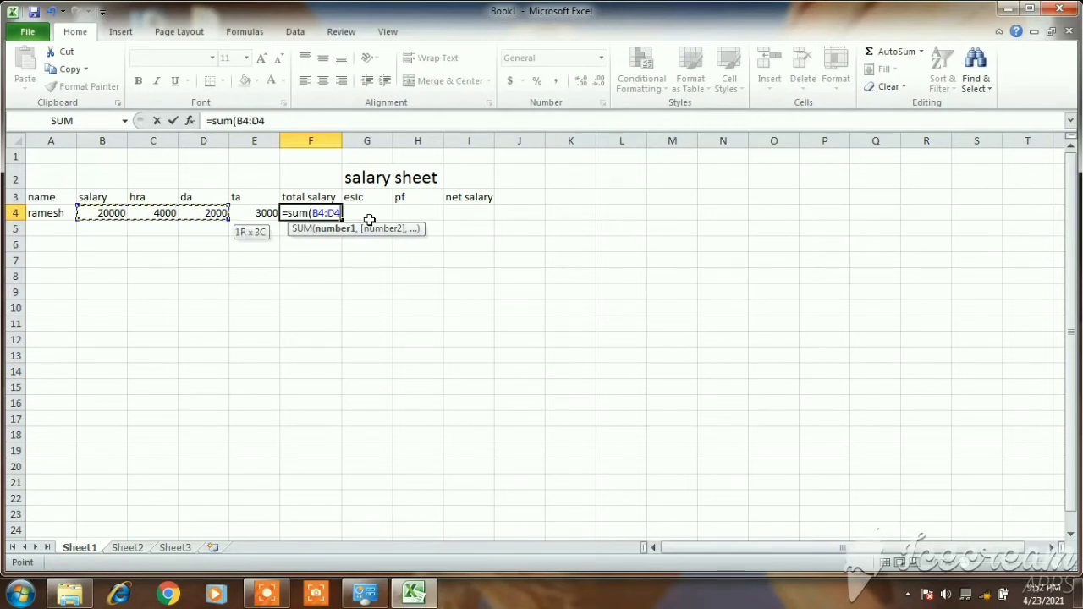
text())
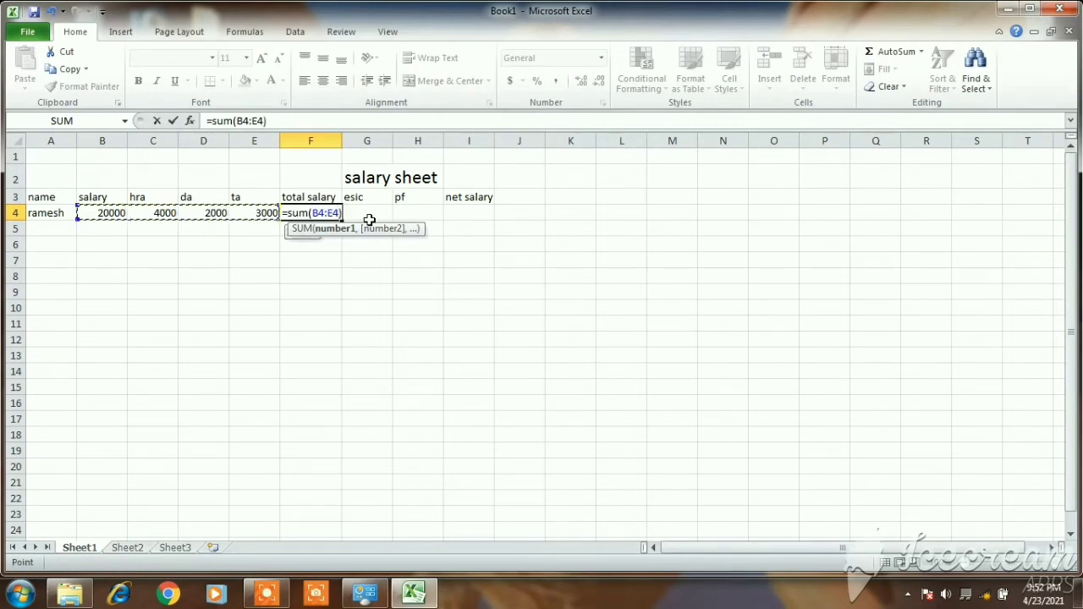
key(Return)
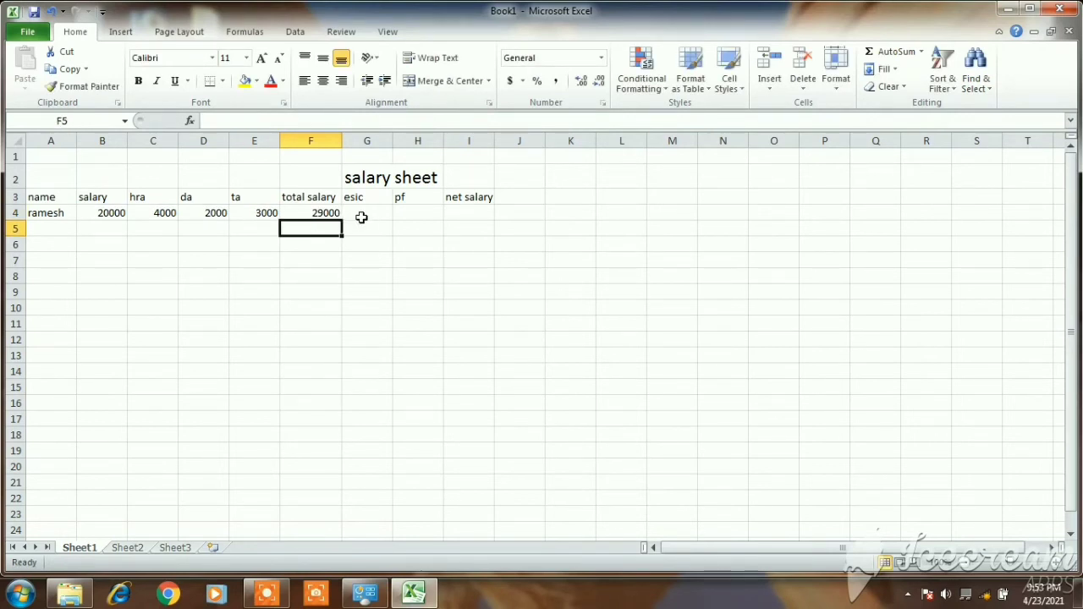
- Calculate the esic deduction in G4 as 2% of the total salary with the formula =F4*2%
click(367, 214)
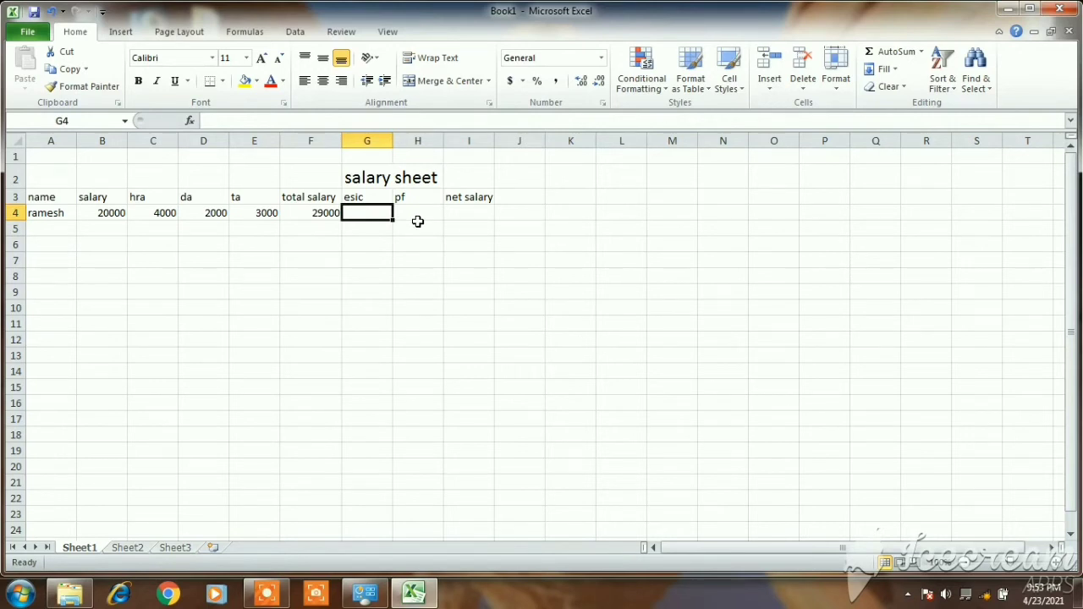
text(=)
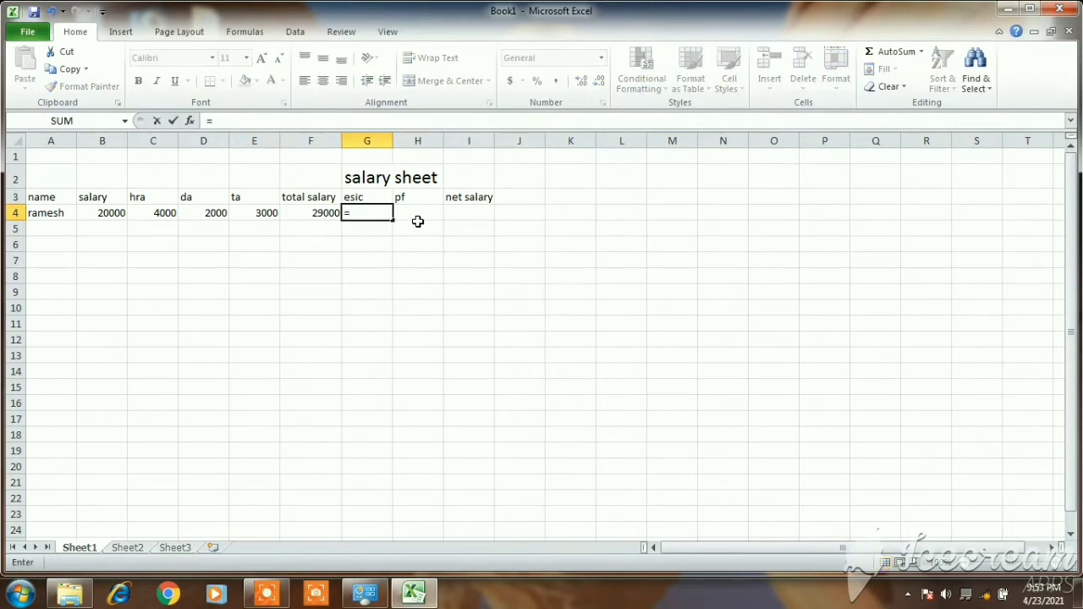
key(Left)
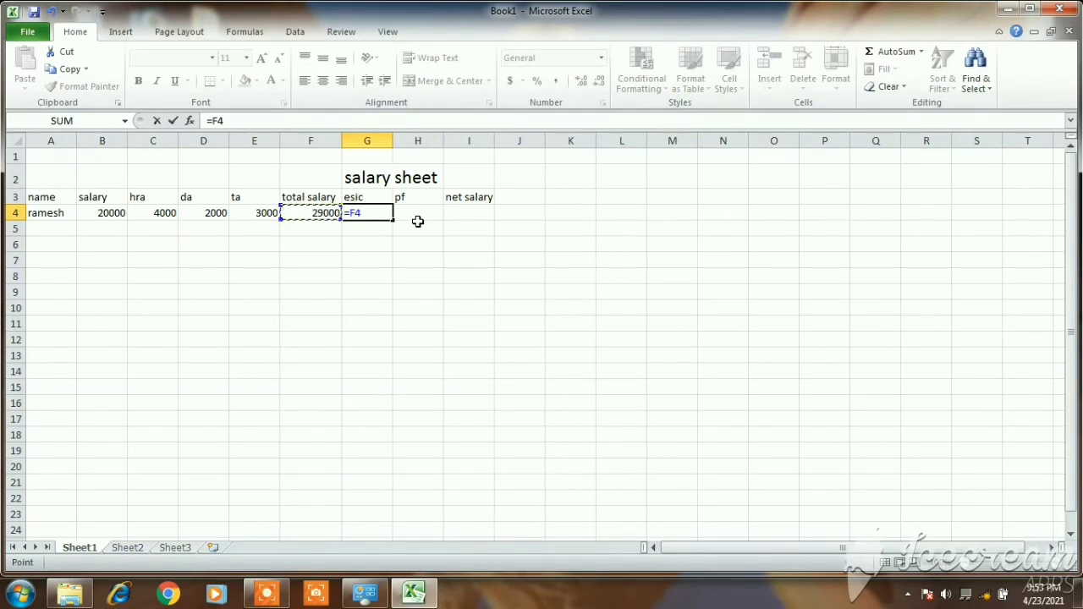
text(*2%)
key(Return)
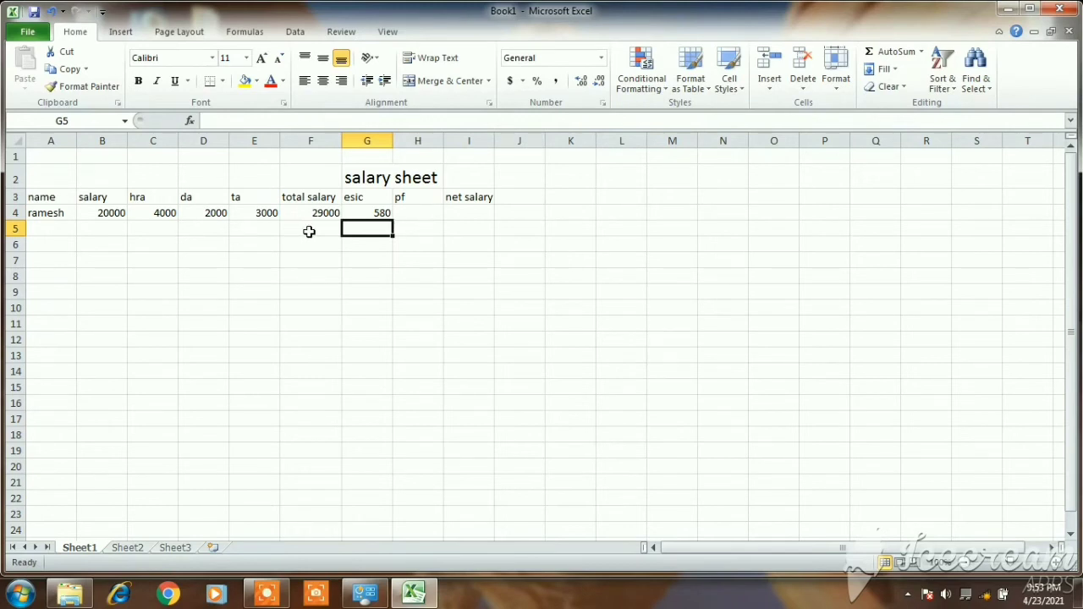
- Calculate the pf deduction in H4 as 12% of the total salary with the formula =F4*12%
click(410, 213)
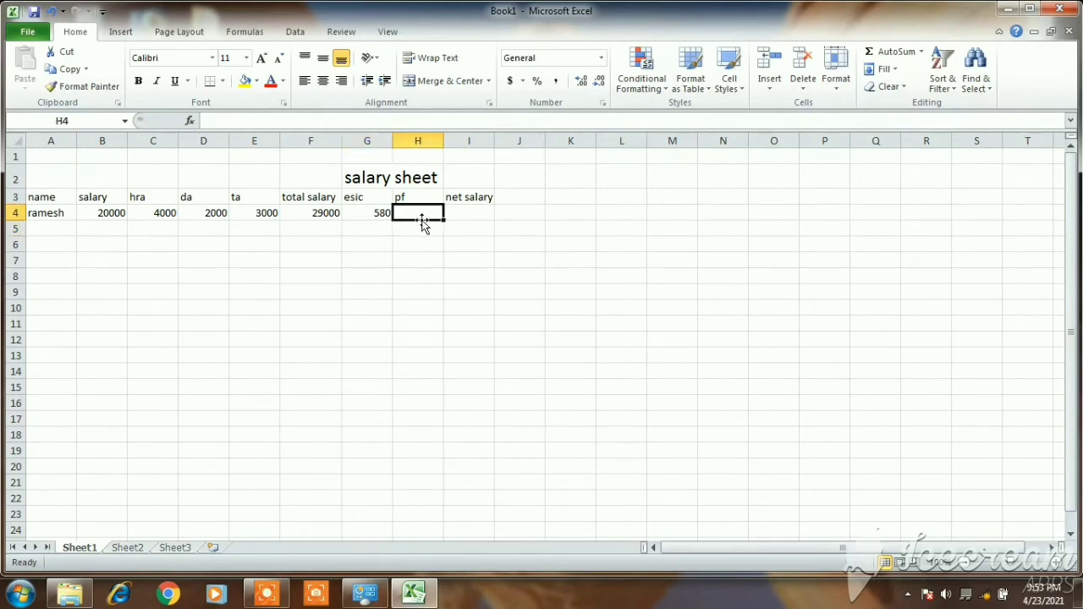
text(=)
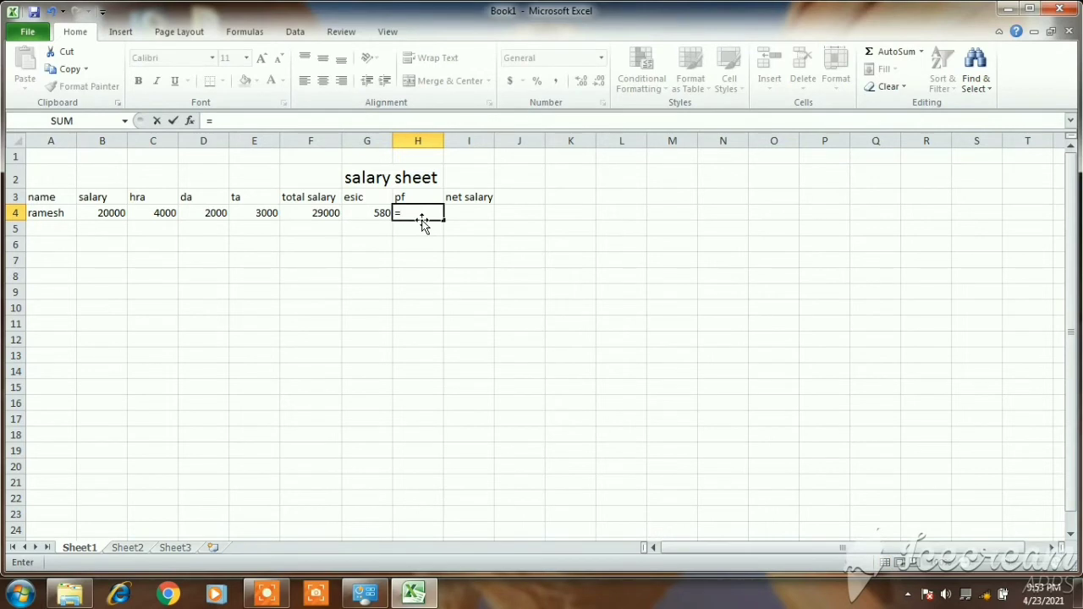
key(Left)
key(Left)
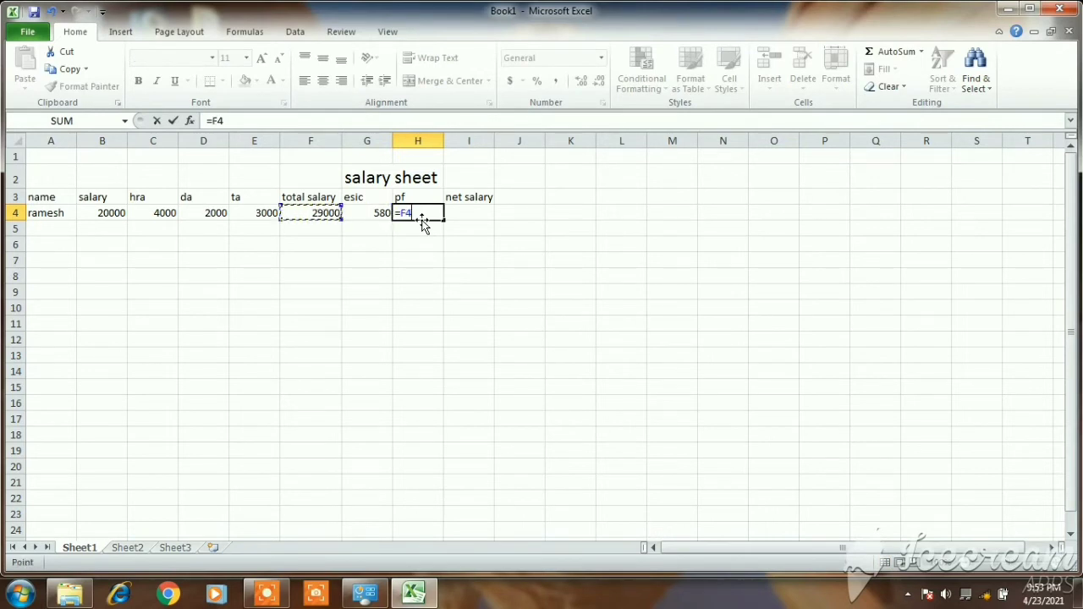
text(*12%)
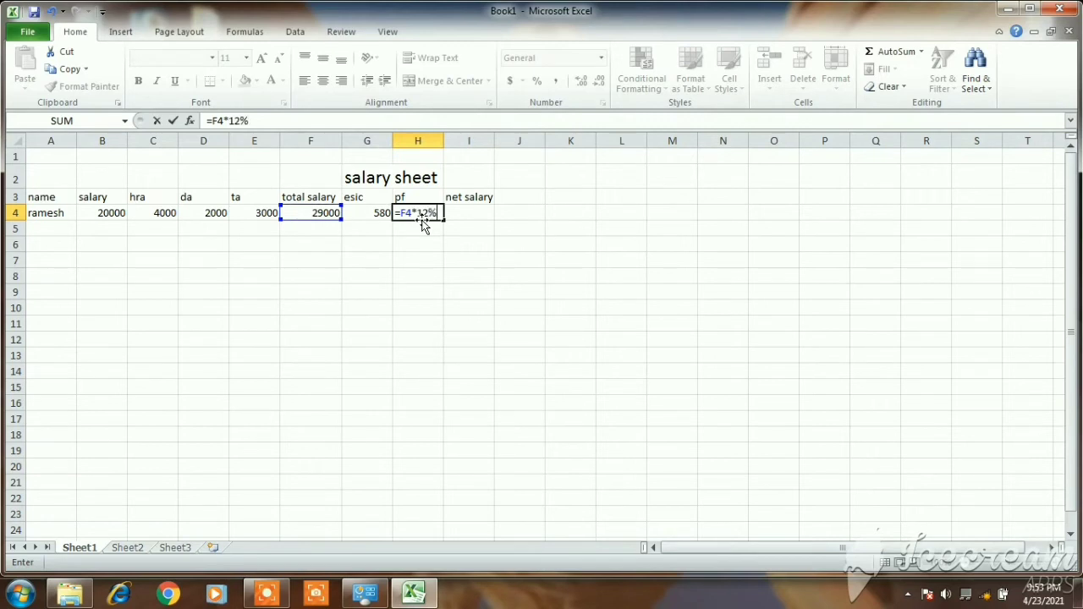
key(Return)
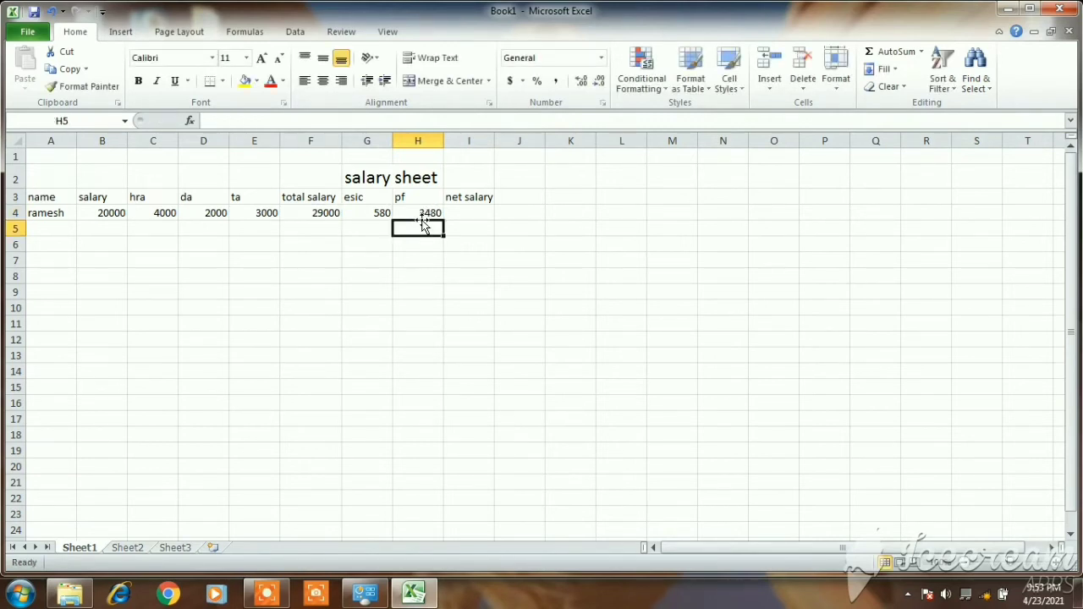
- Calculate the net salary in I4 by subtracting the esic and pf deductions from the total salary with the formula =F4-G4-H4
click(475, 215)
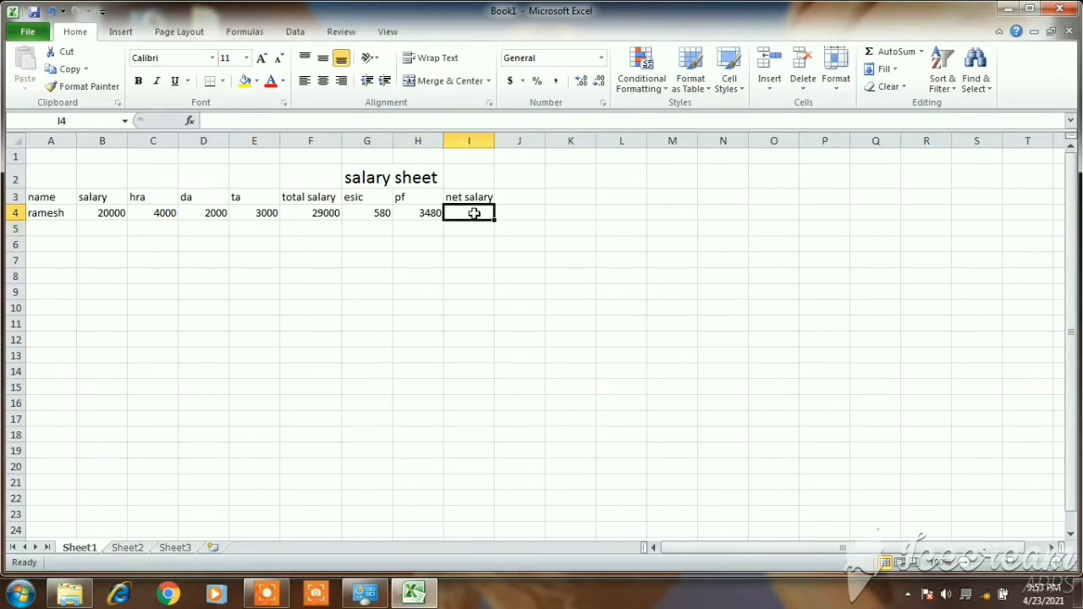
text(=)
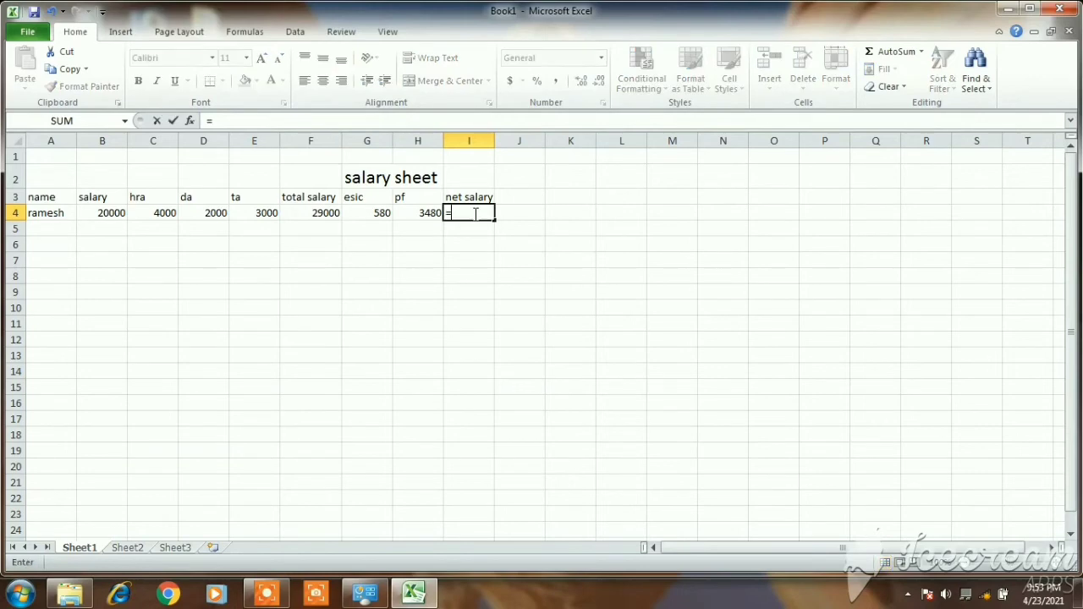
key(Left)
key(Left)
key(Left)
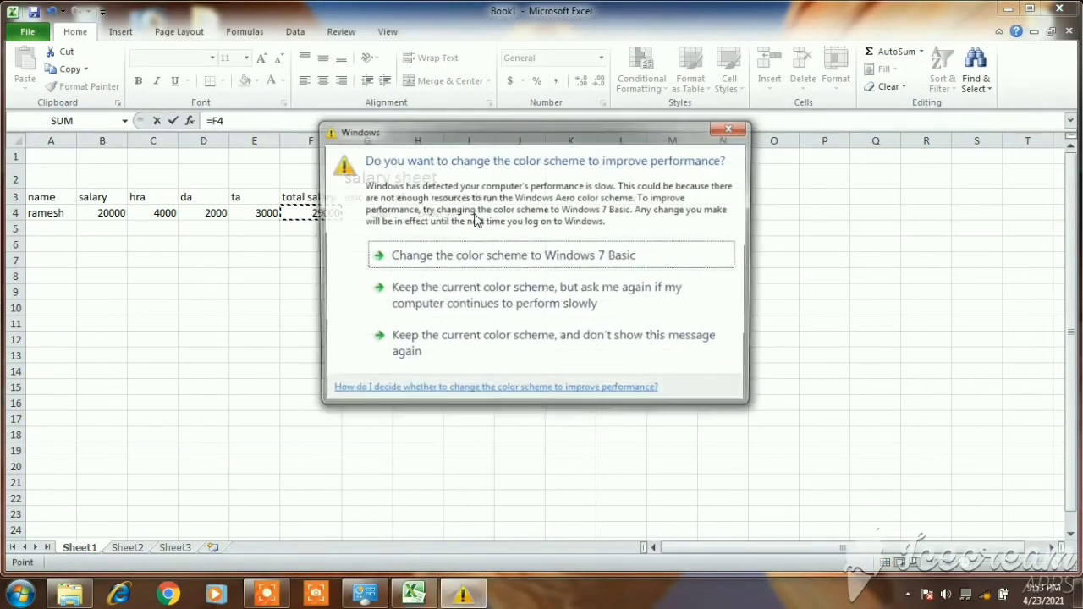
click(449, 304)
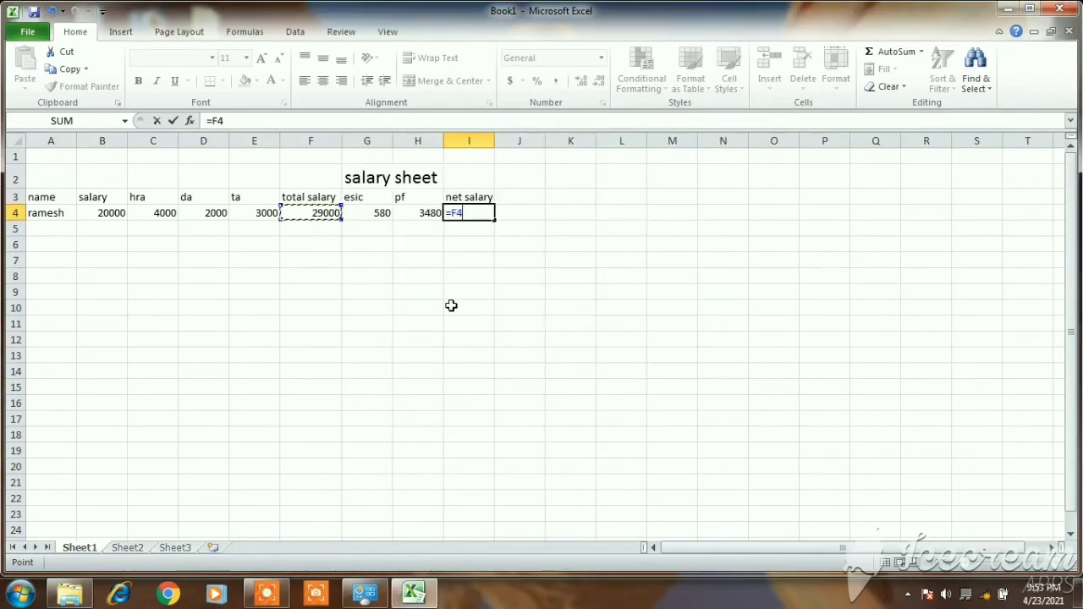
text(-G4)
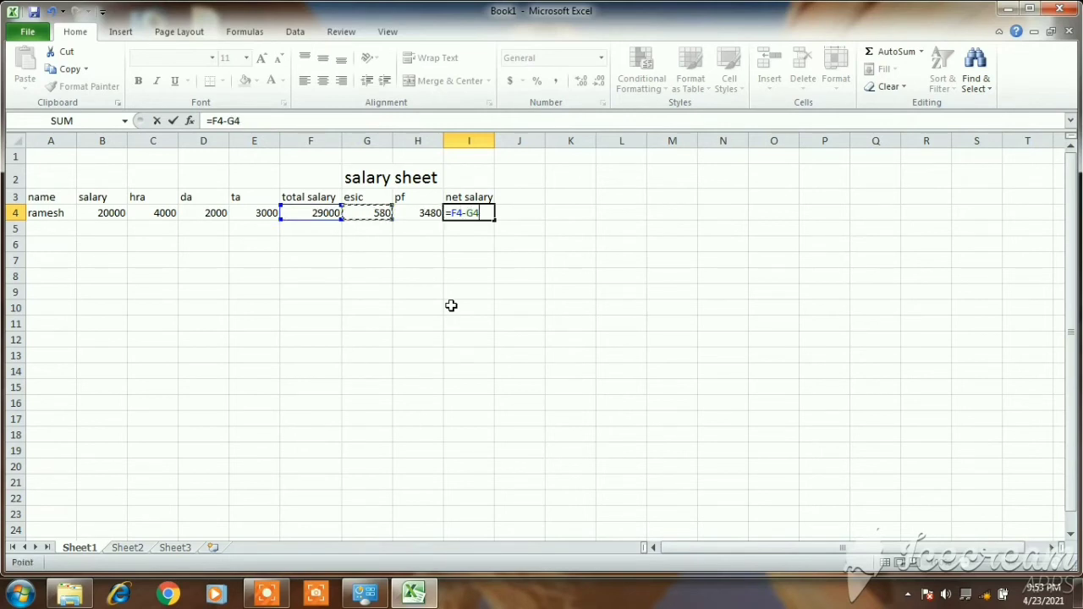
click(487, 213)
text(-)
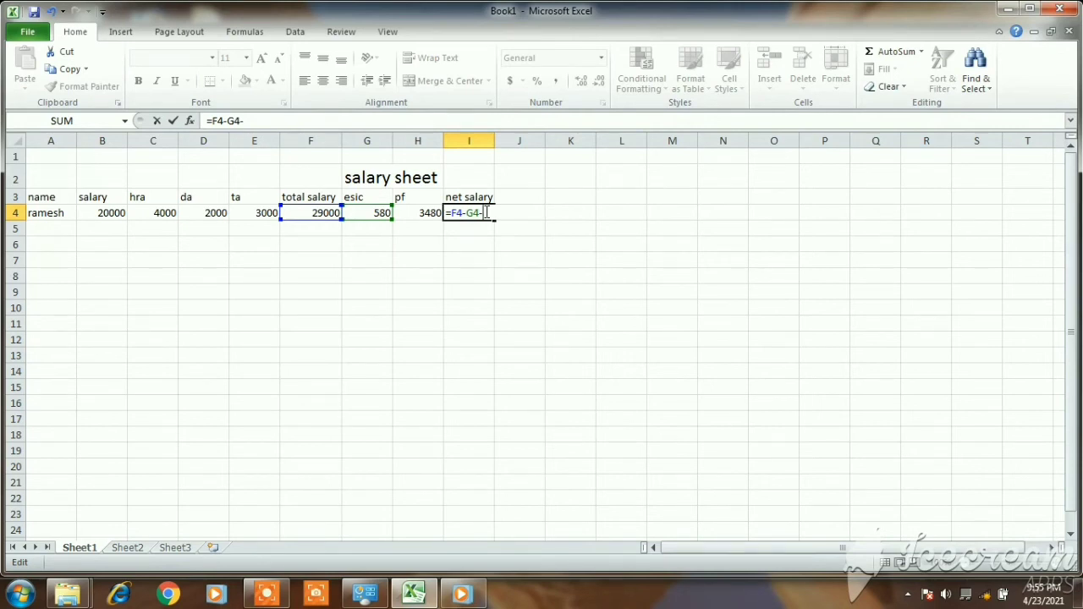
key(F2)
key(Left)
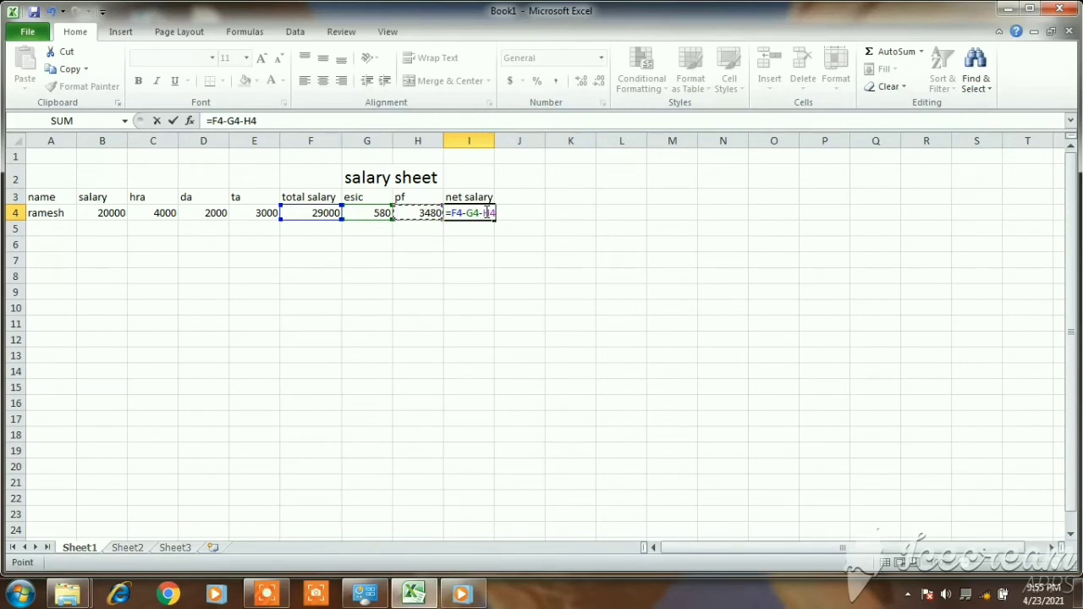
key(Return)
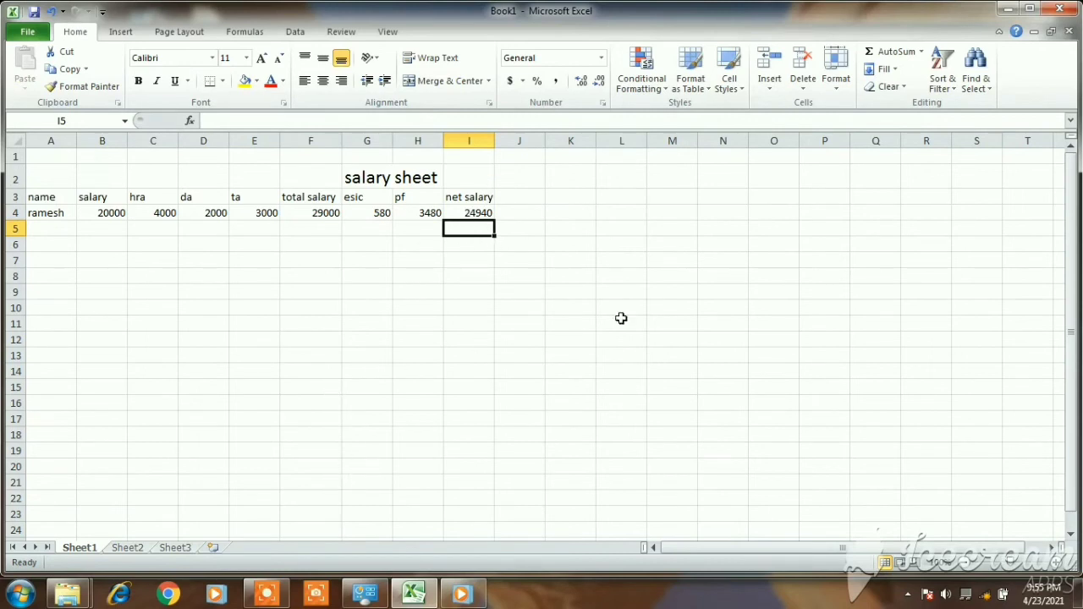
- Add a second employee in row 5 by entering the employee's name in A5 and a salary of 10000 in B5
click(48, 225)
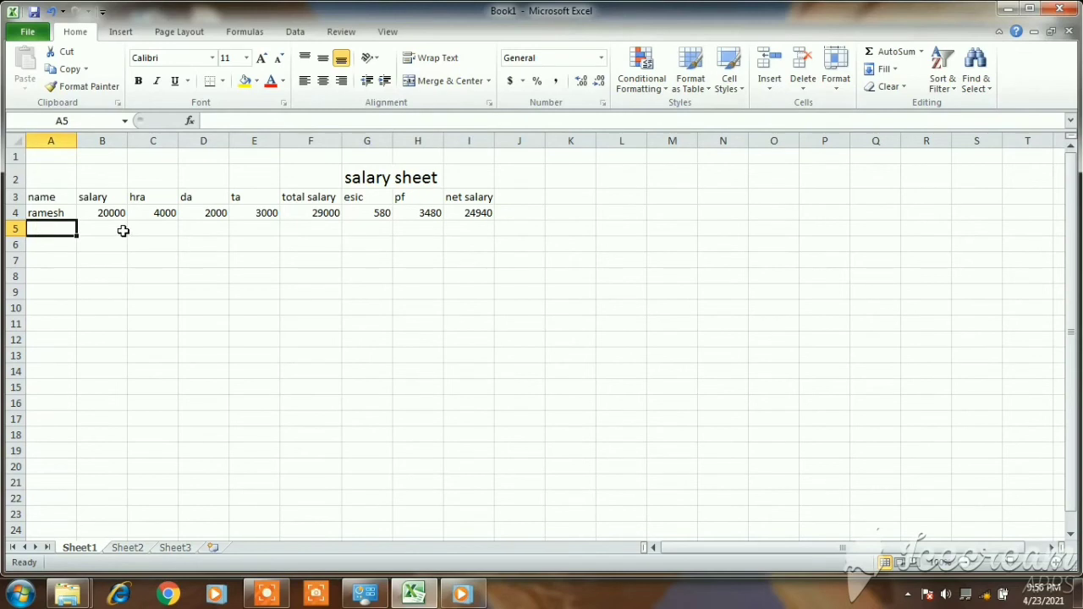
text(shubham)
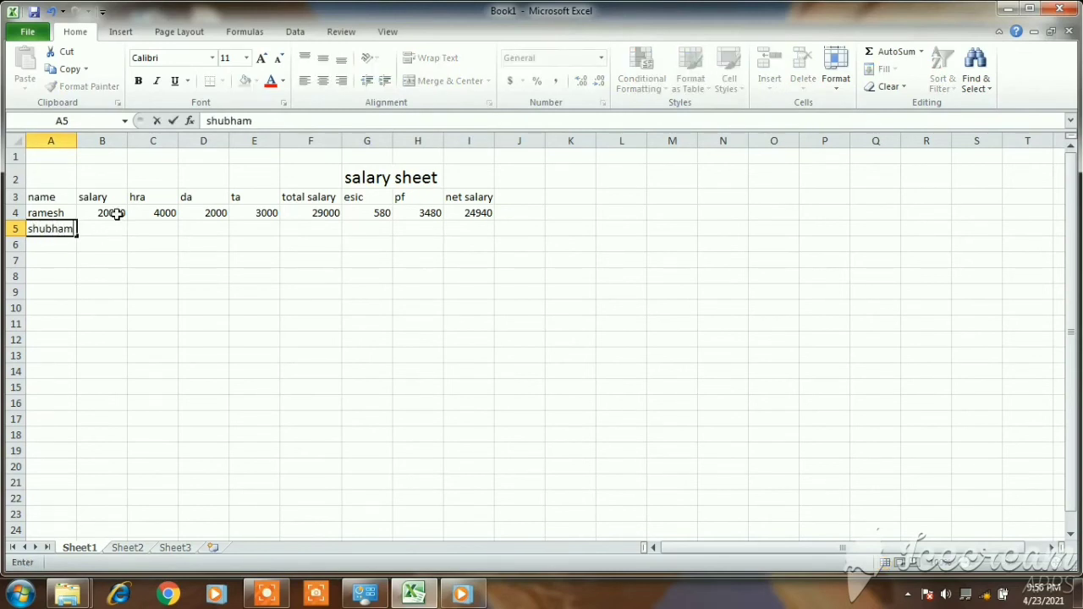
click(116, 229)
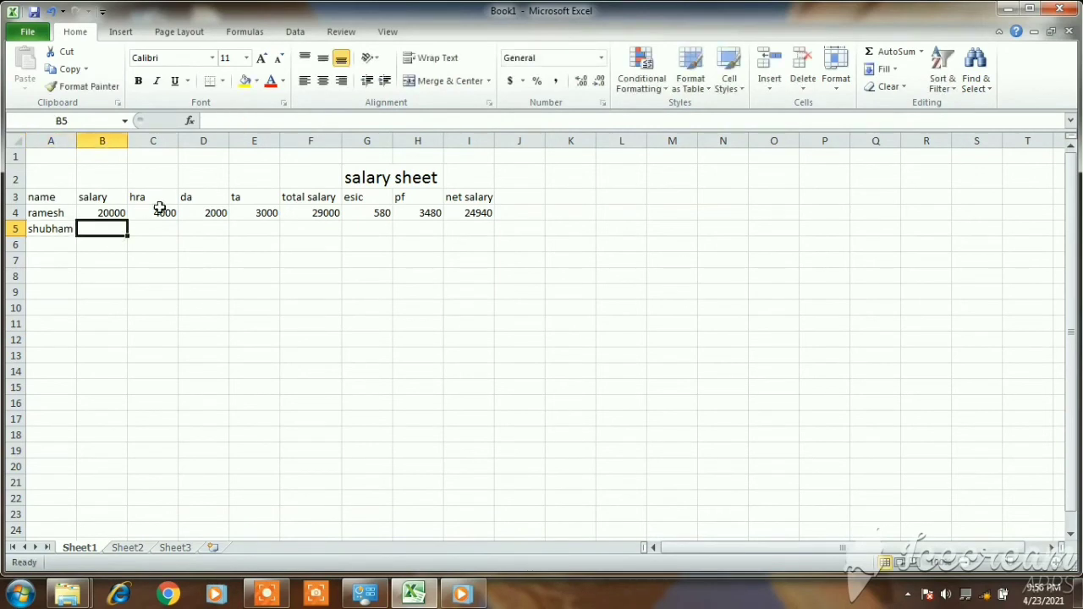
text(10000)
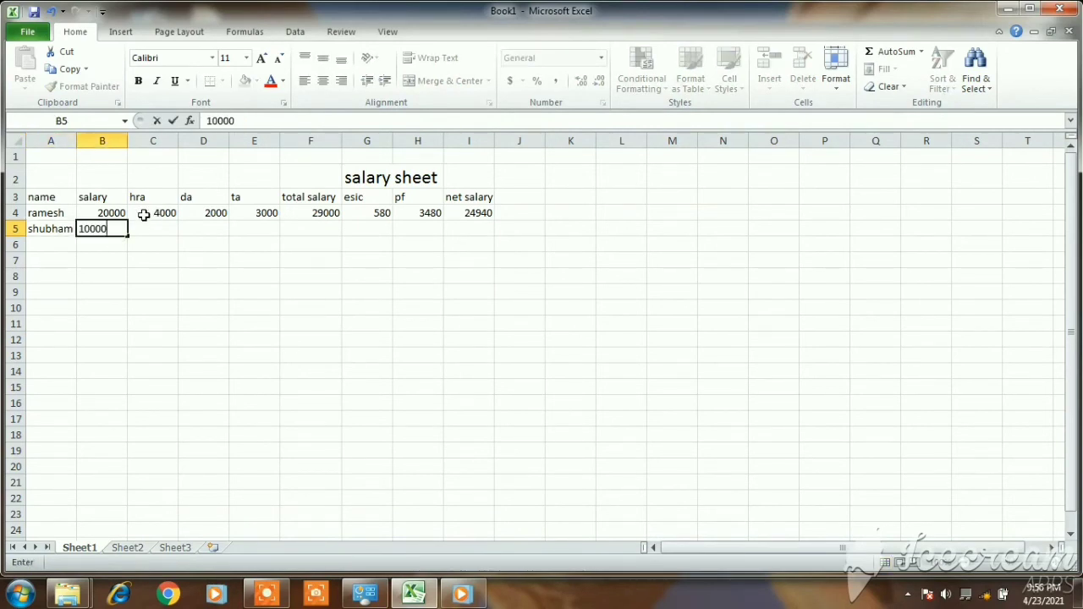
- Fill the hra, da and ta formulas from C4, D4 and E4 down to row 5 for the second employee
click(144, 214)
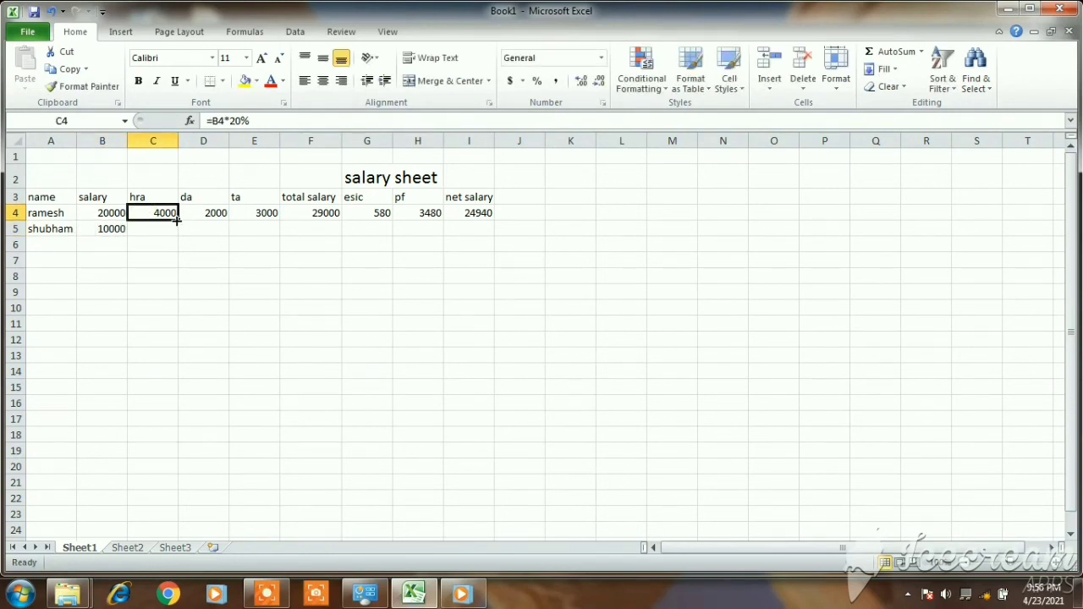
drag(177, 220, 181, 239)
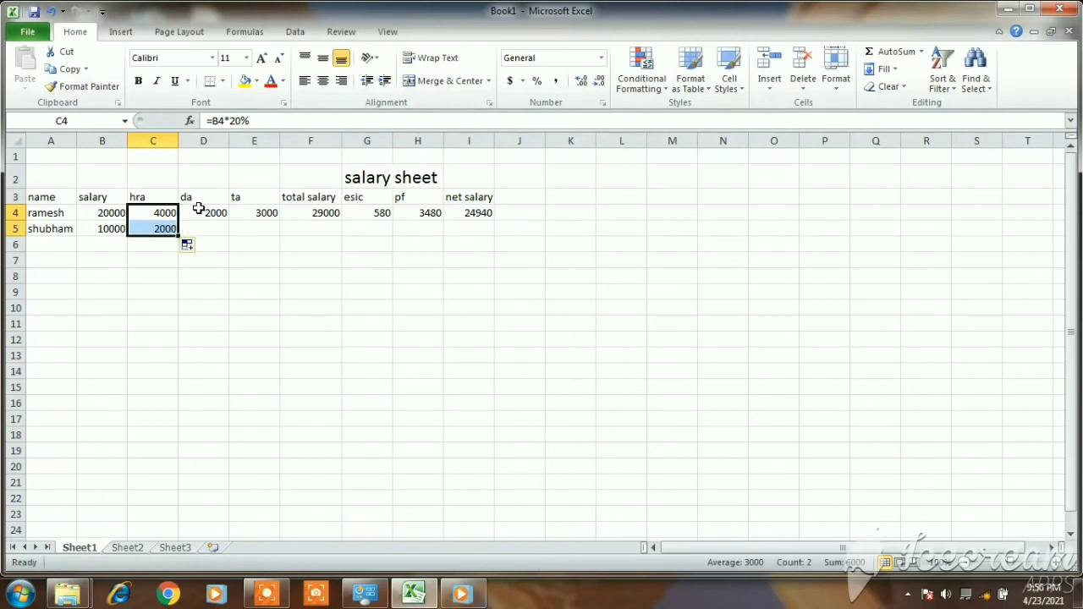
click(198, 209)
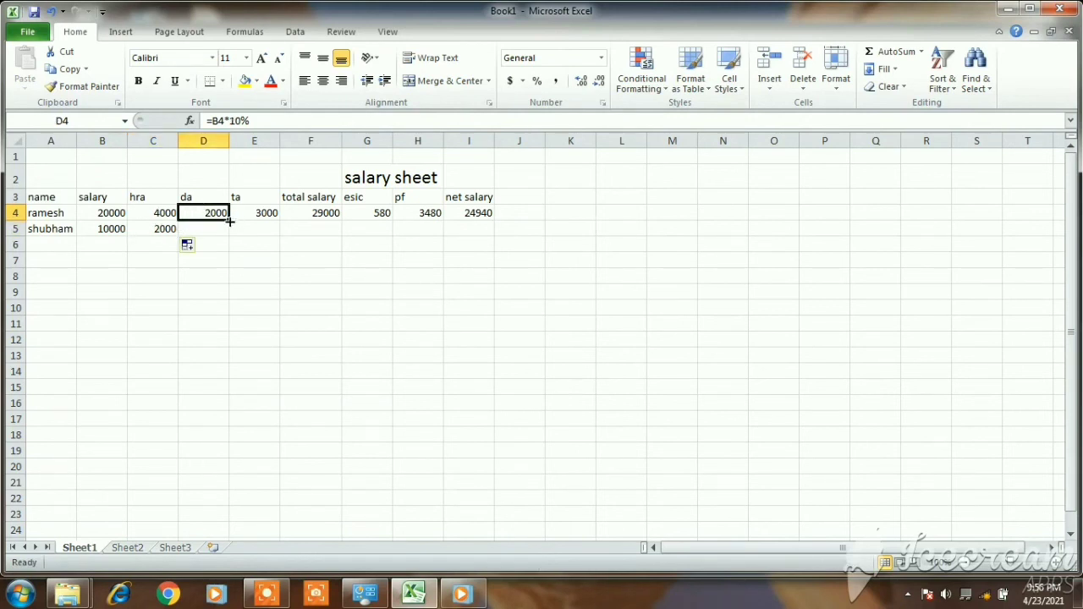
drag(229, 220, 280, 236)
click(262, 214)
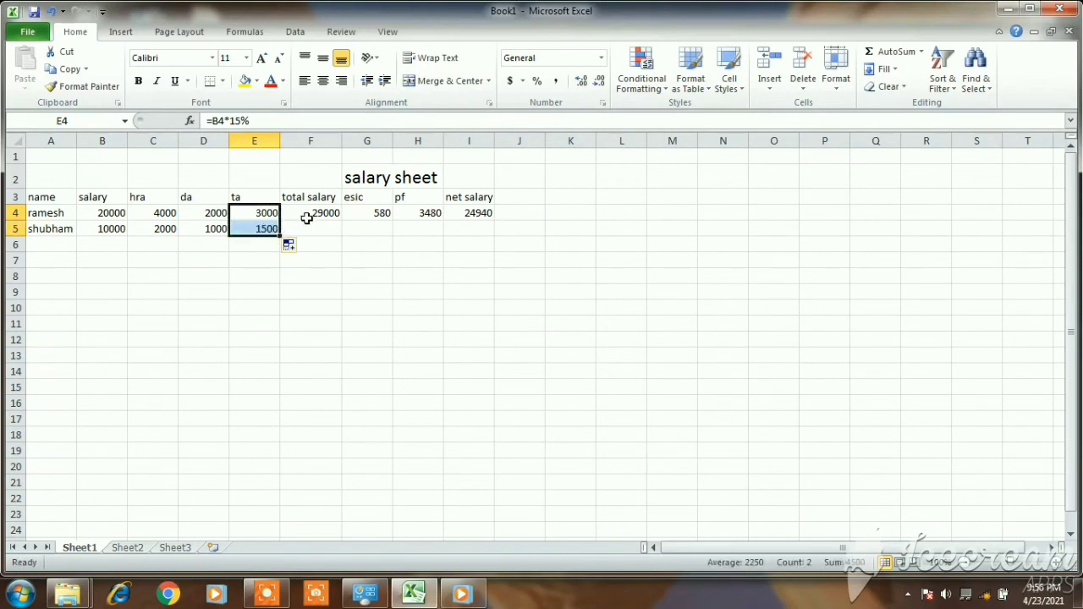
- Fill the total salary, esic, pf and net salary formulas from F4 through I4 down to row 5
click(309, 218)
drag(341, 222, 391, 238)
click(379, 214)
click(433, 211)
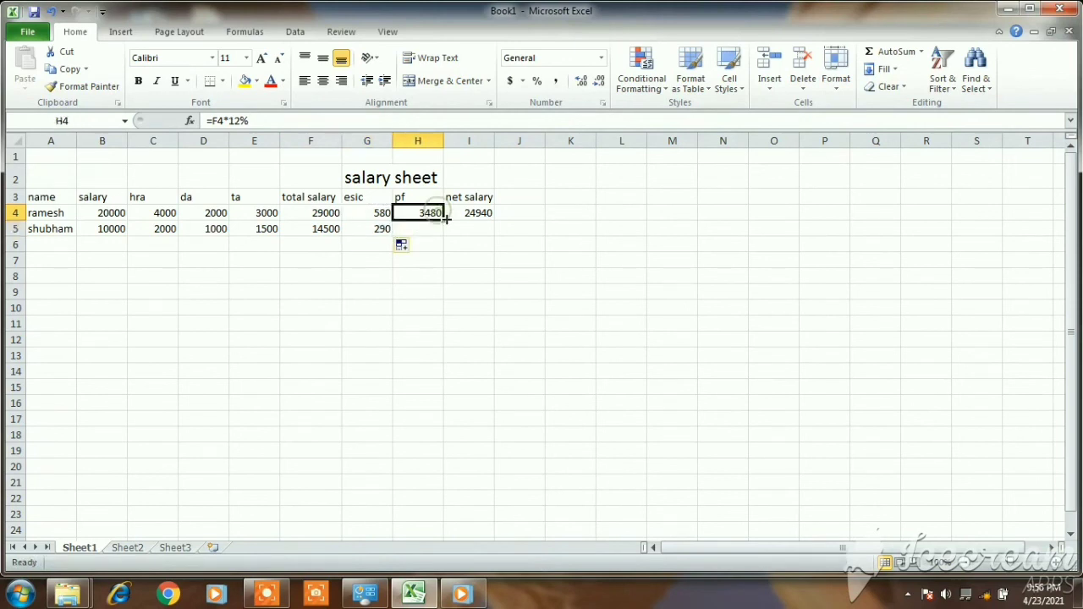
drag(444, 218, 493, 231)
click(480, 212)
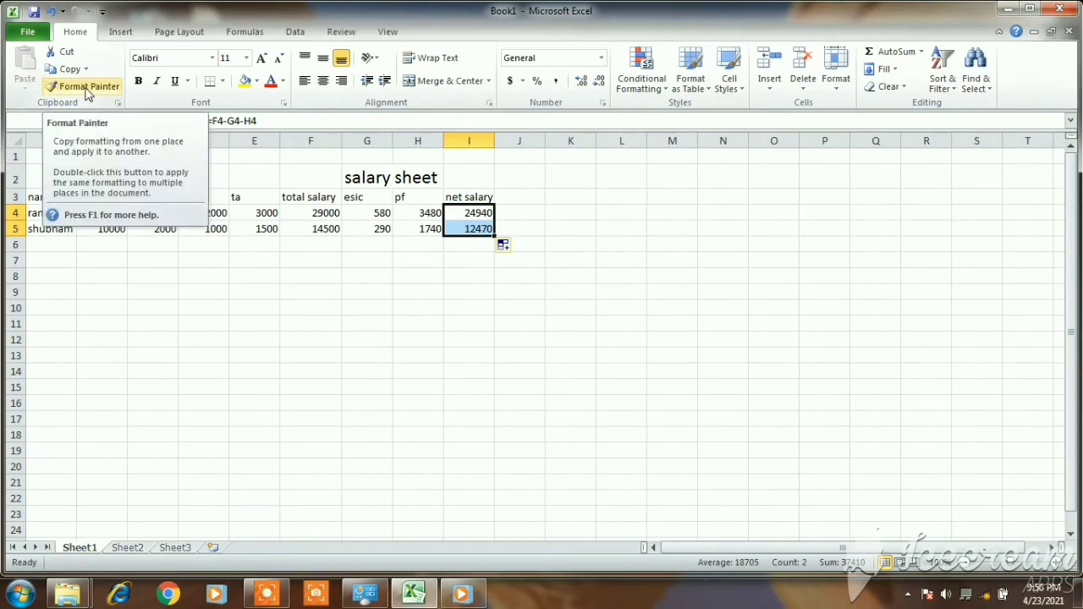
click(650, 211)
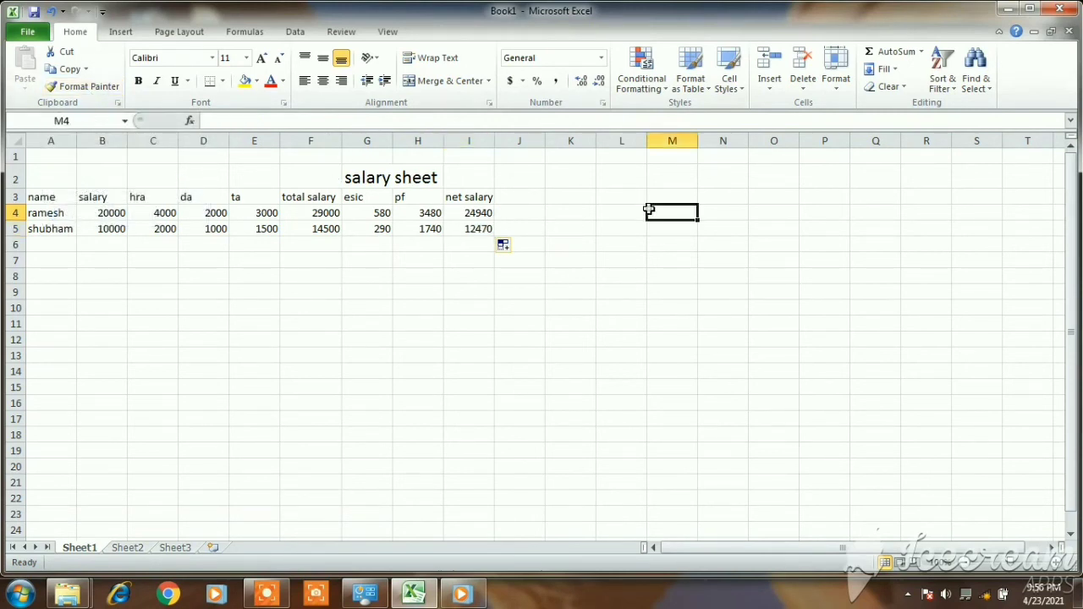